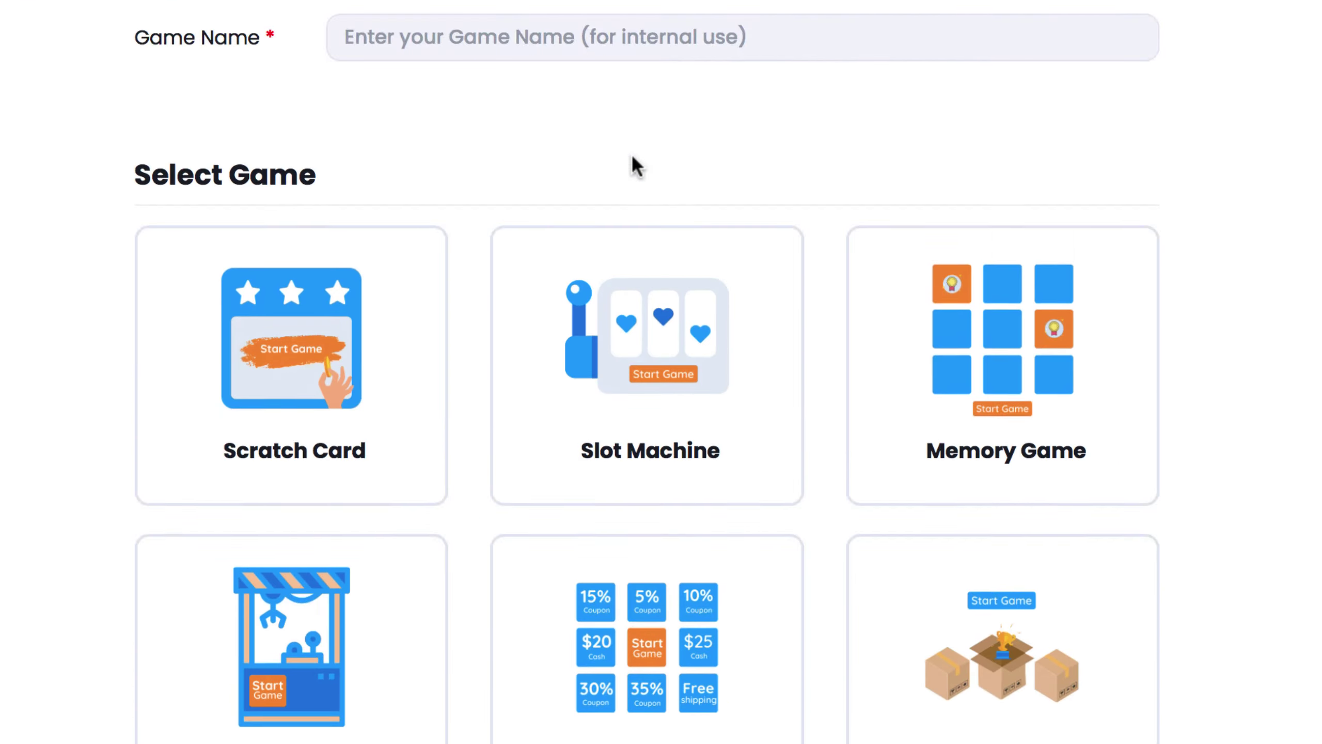
Scroll down to the Crane Claw coupon game 'Grab a Toy and See If There's a Coupon Inside'
{"action": "scroll", "coordinate": [631, 162], "scroll_direction": "down", "scroll_amount": 2}
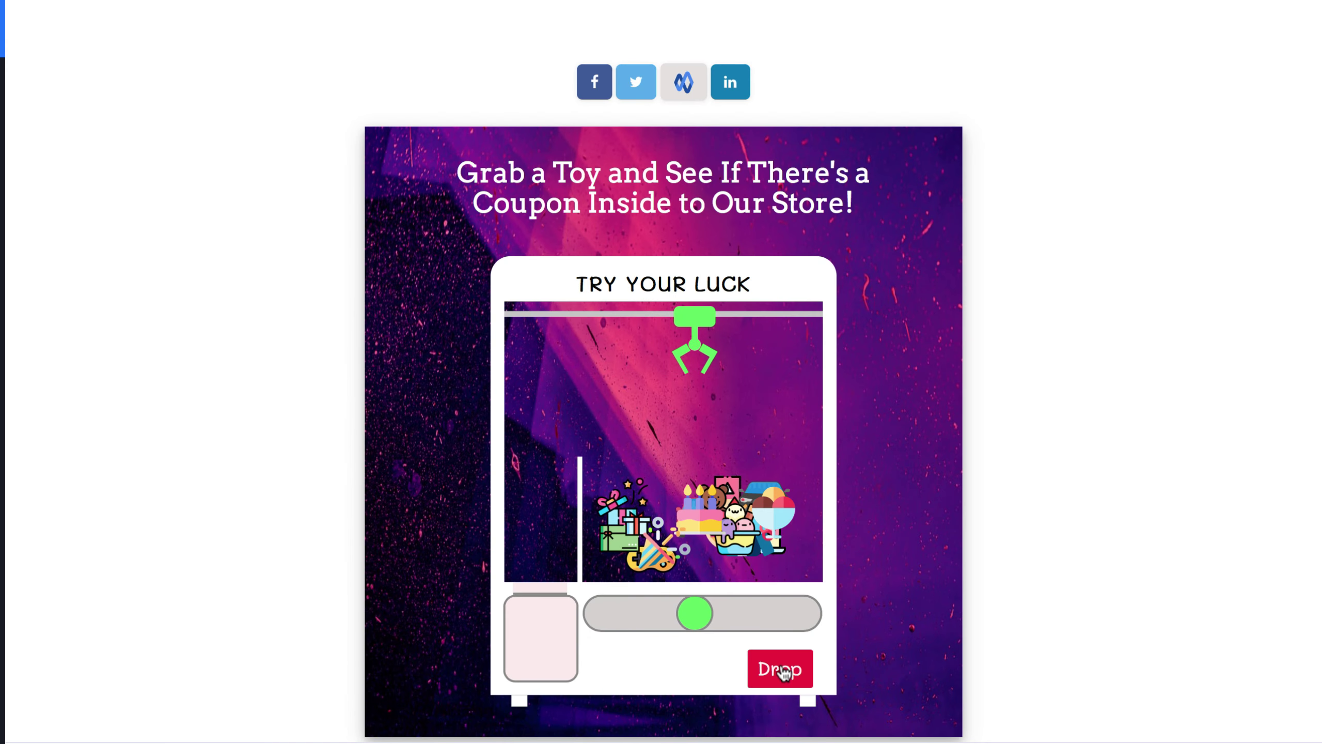
Drop the claw to play a round of the Crane Claw game
{"action": "left_click", "coordinate": [783, 671]}
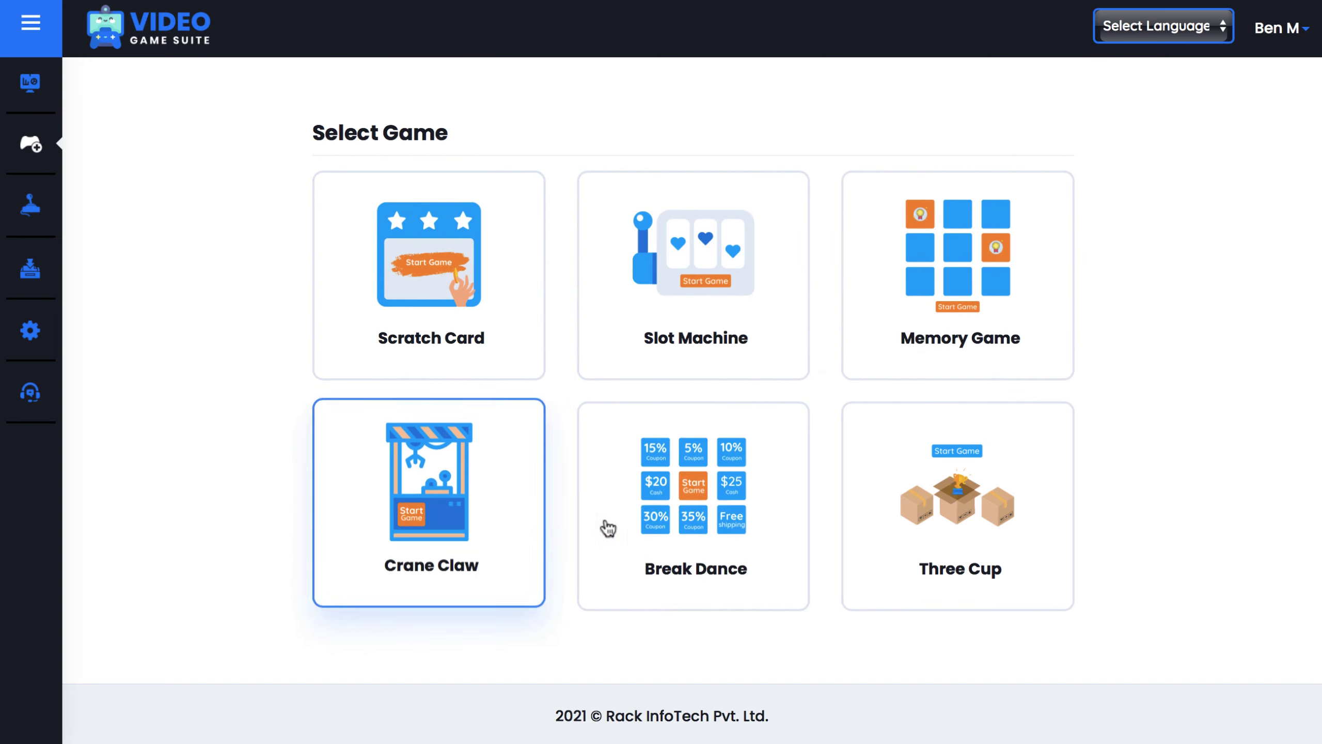
Open DFY Templates and scroll through the ready-made game templates
{"action": "scroll", "coordinate": [931, 540], "scroll_direction": "up", "scroll_amount": 3}
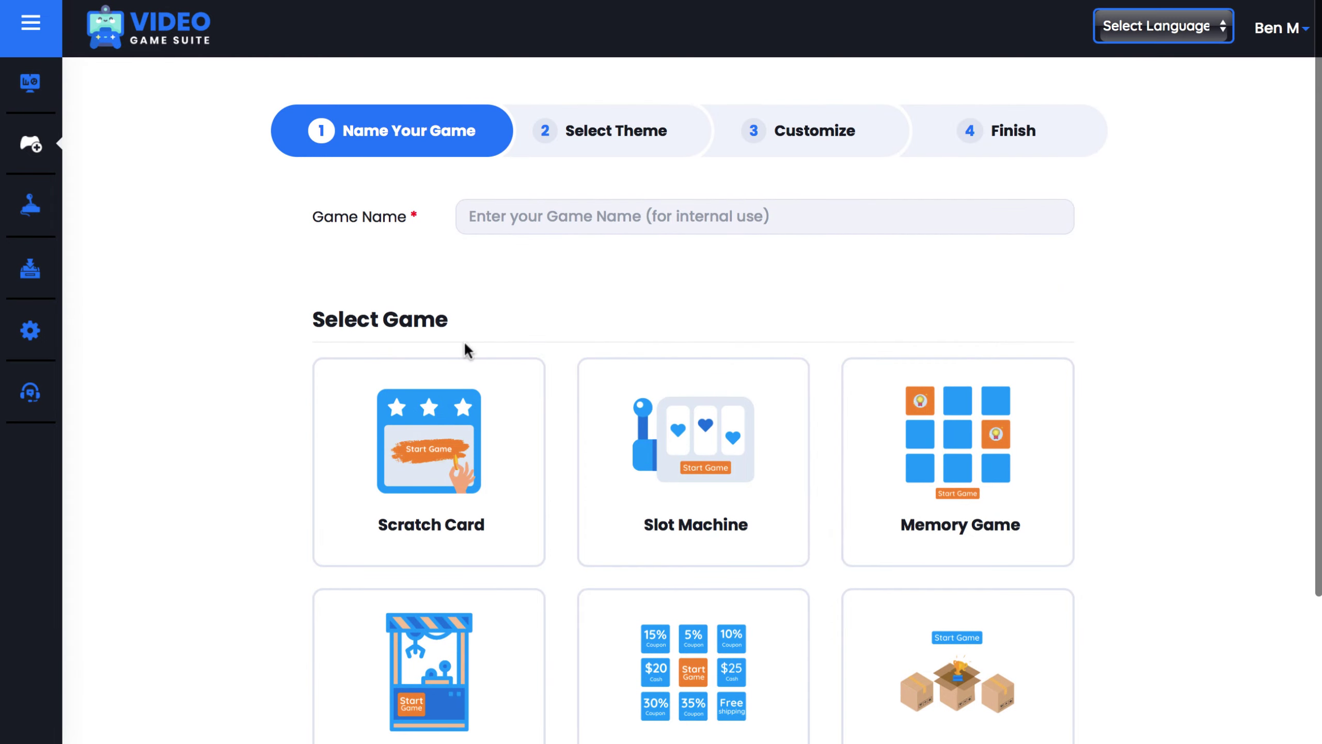
{"action": "left_click", "coordinate": [60, 263]}
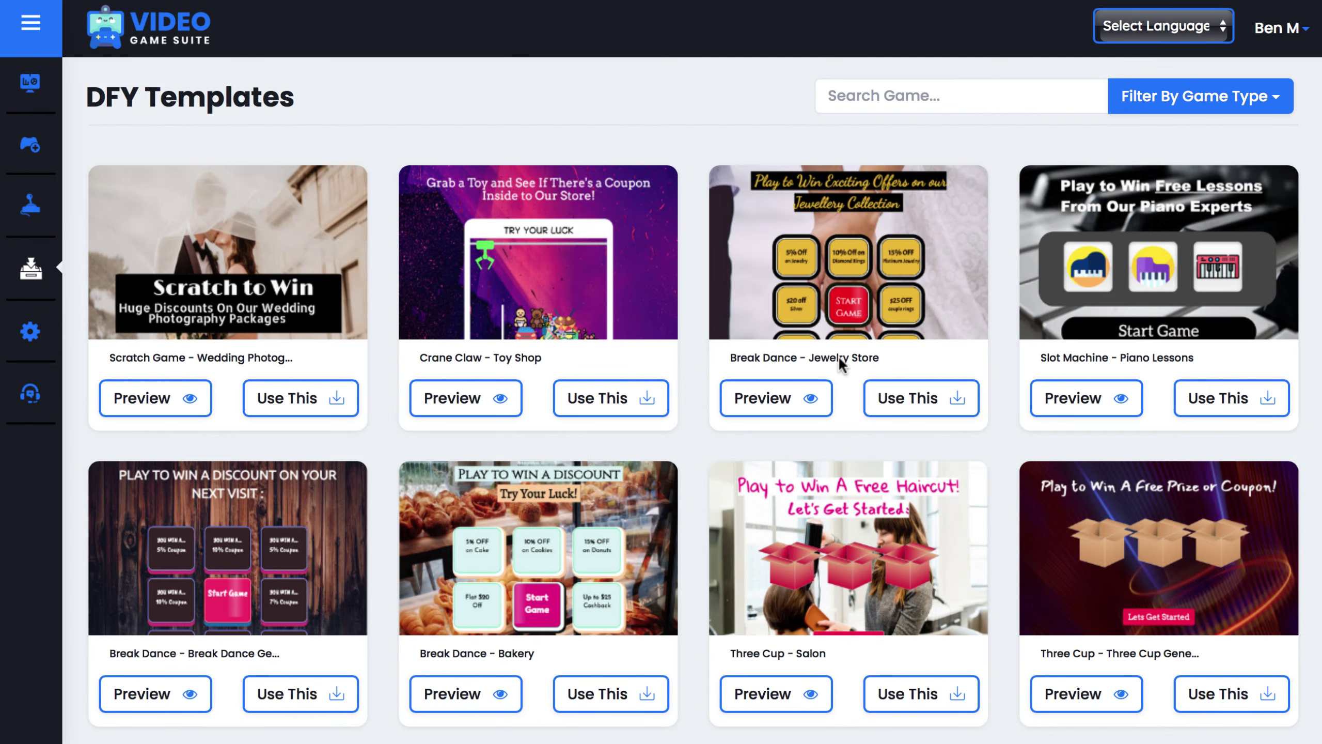
{"action": "scroll", "coordinate": [994, 487], "scroll_direction": "down", "scroll_amount": 10}
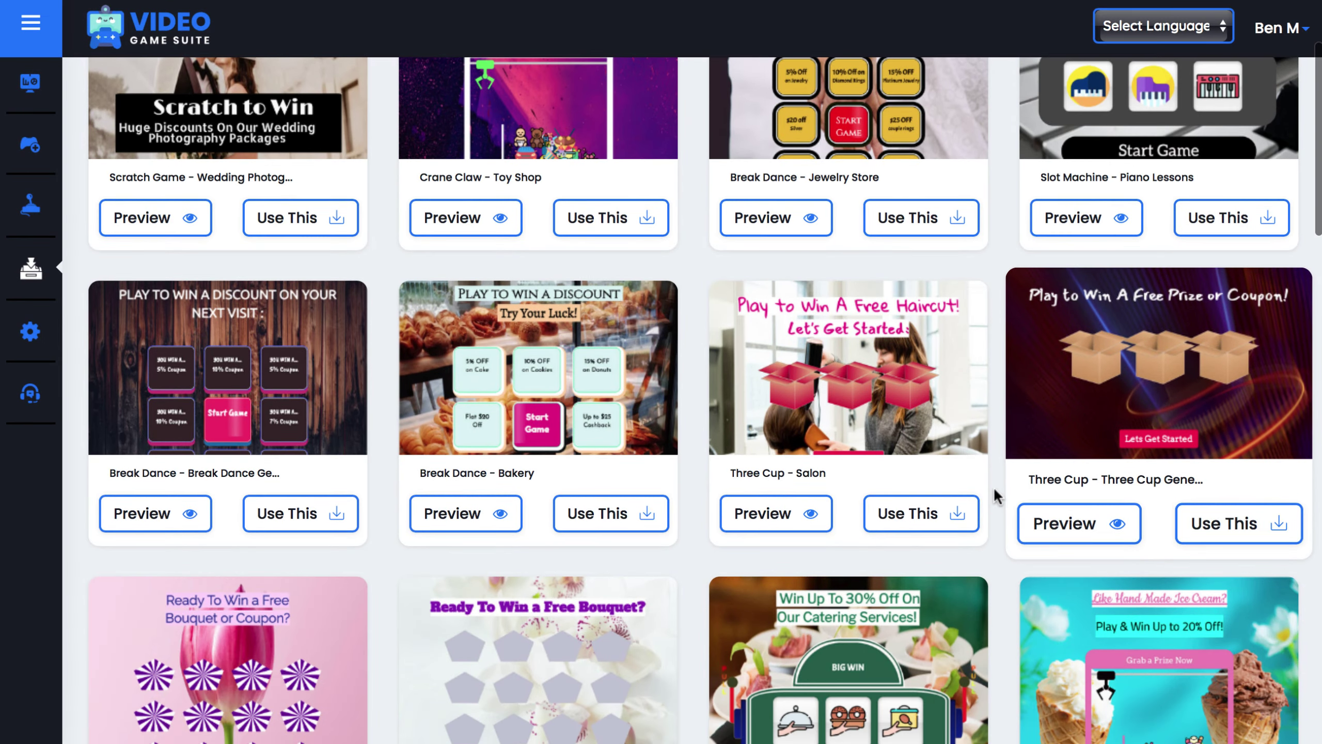
{"action": "scroll", "coordinate": [995, 495], "scroll_direction": "down", "scroll_amount": 12}
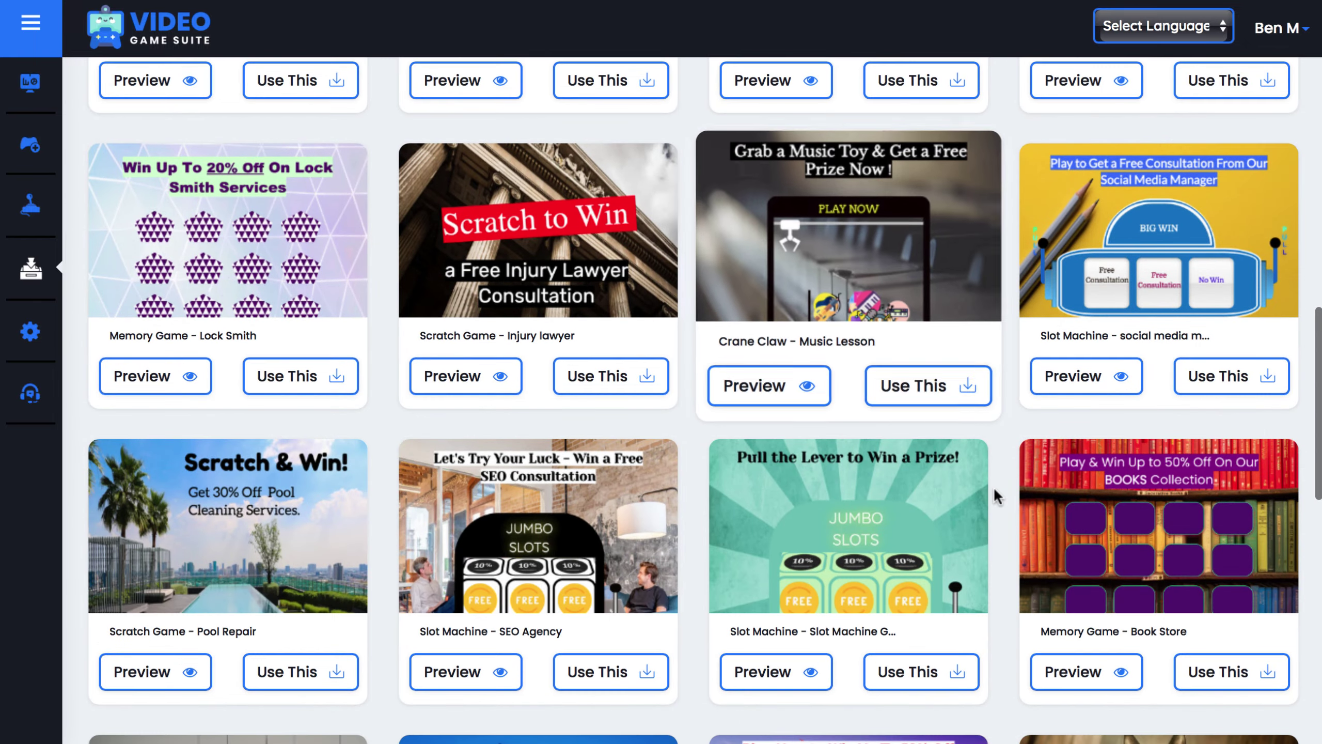
{"action": "scroll", "coordinate": [995, 494], "scroll_direction": "up", "scroll_amount": 8}
{"action": "scroll", "coordinate": [995, 495], "scroll_direction": "up", "scroll_amount": 15}
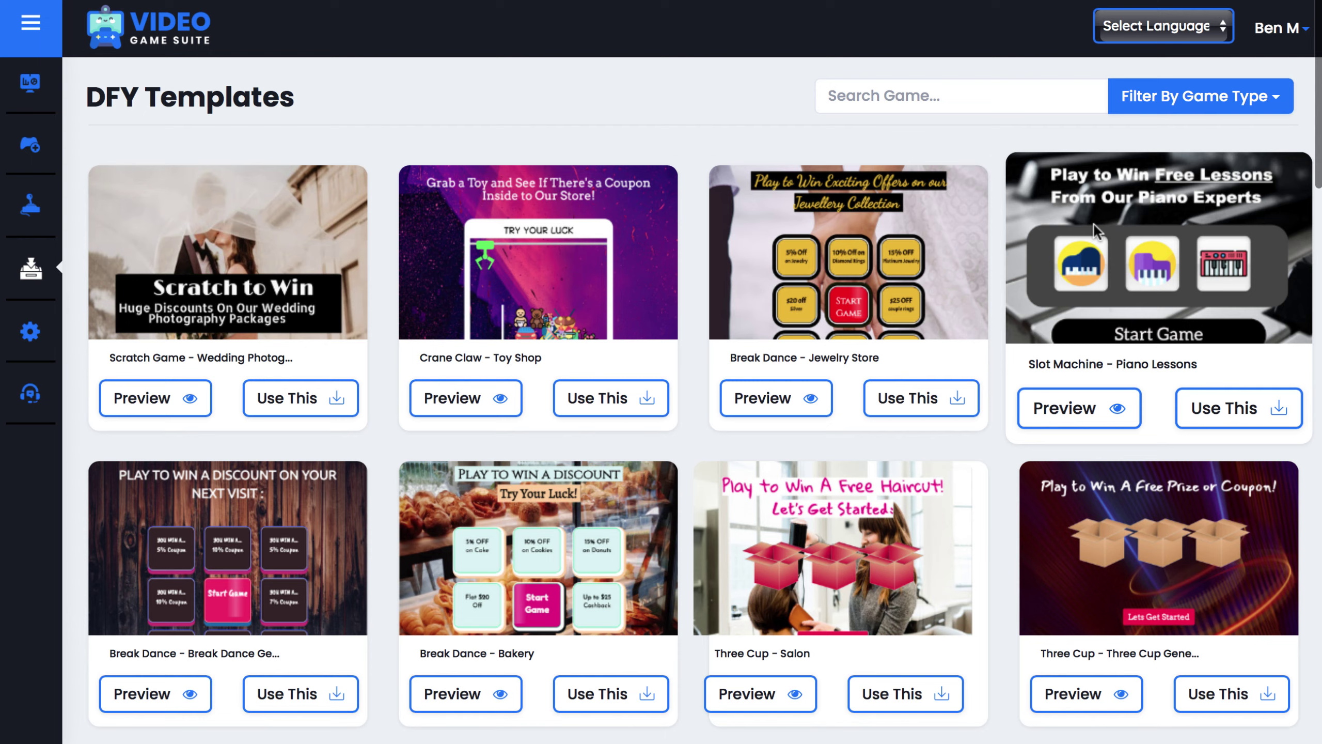
Open and dismiss the game-type filter unchanged, then go to My Games
{"action": "left_click", "coordinate": [1258, 107]}
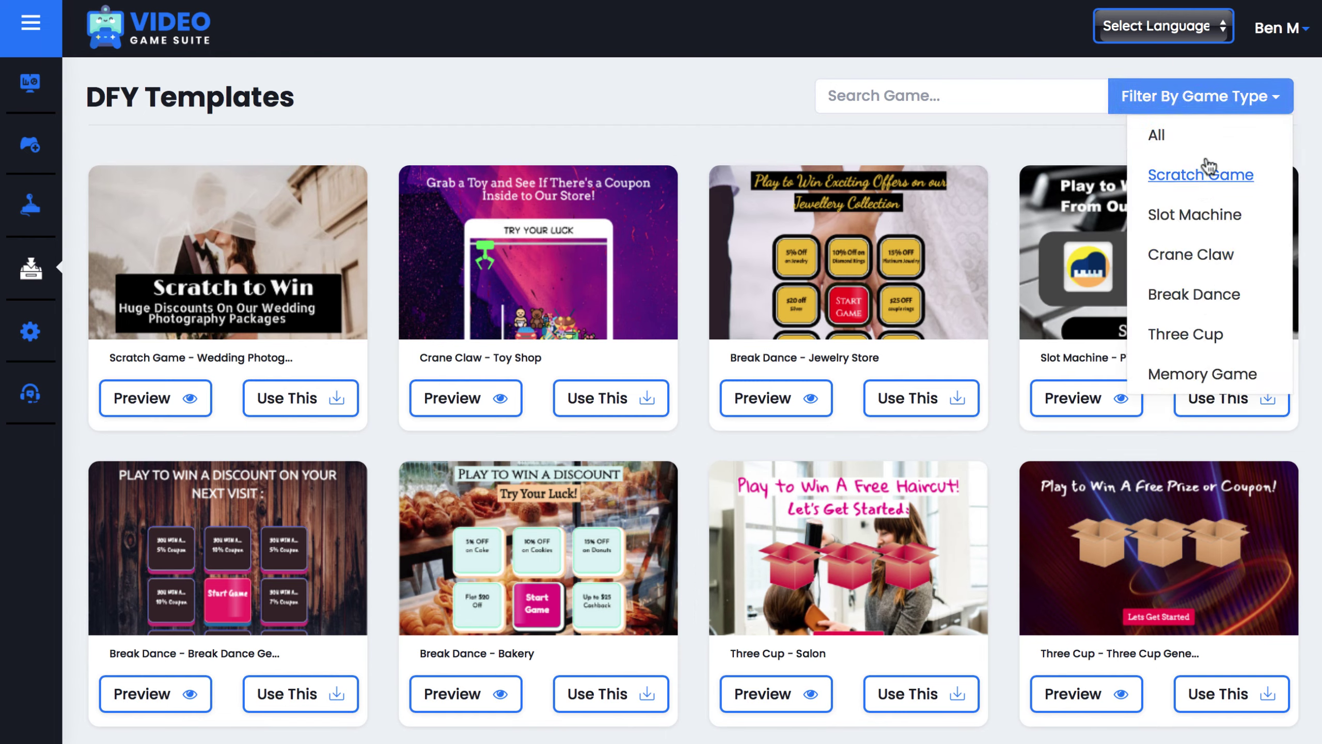
{"action": "left_click", "coordinate": [216, 112]}
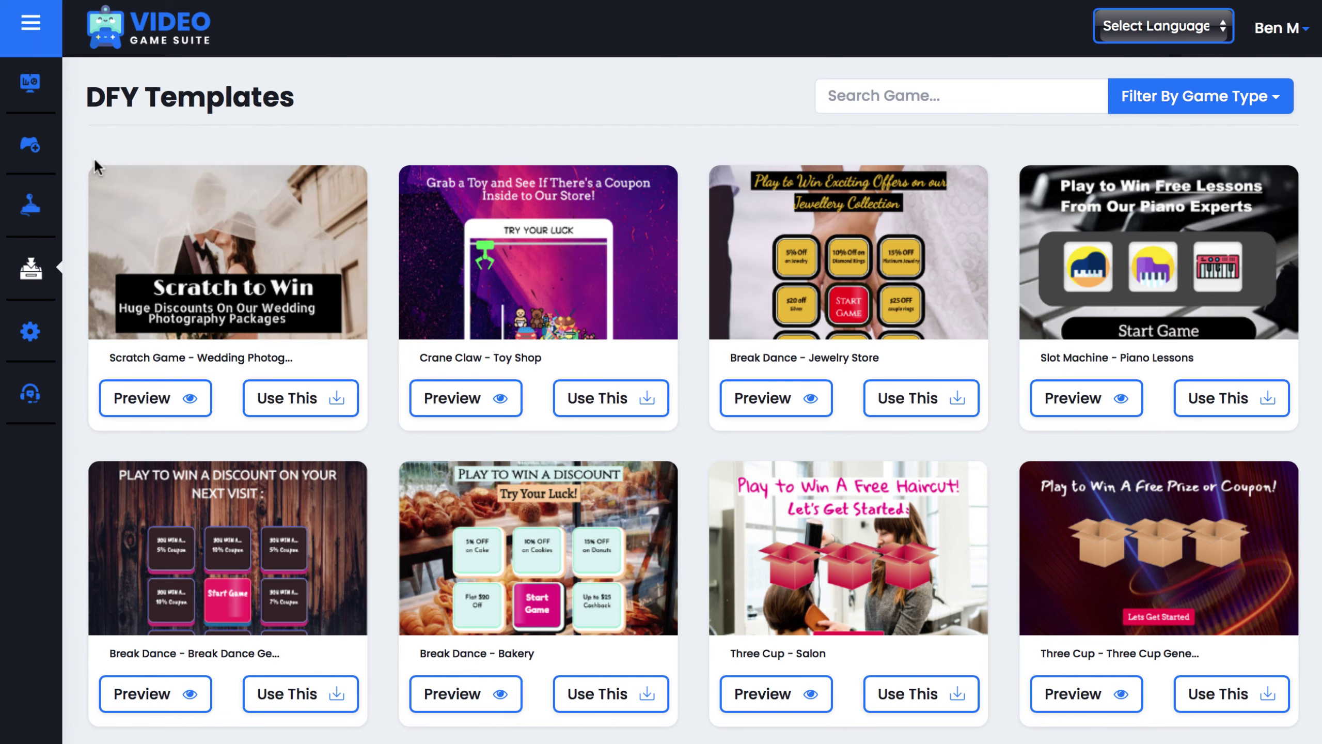
{"action": "mouse_move", "coordinate": [41, 179]}
{"action": "left_click", "coordinate": [71, 220]}
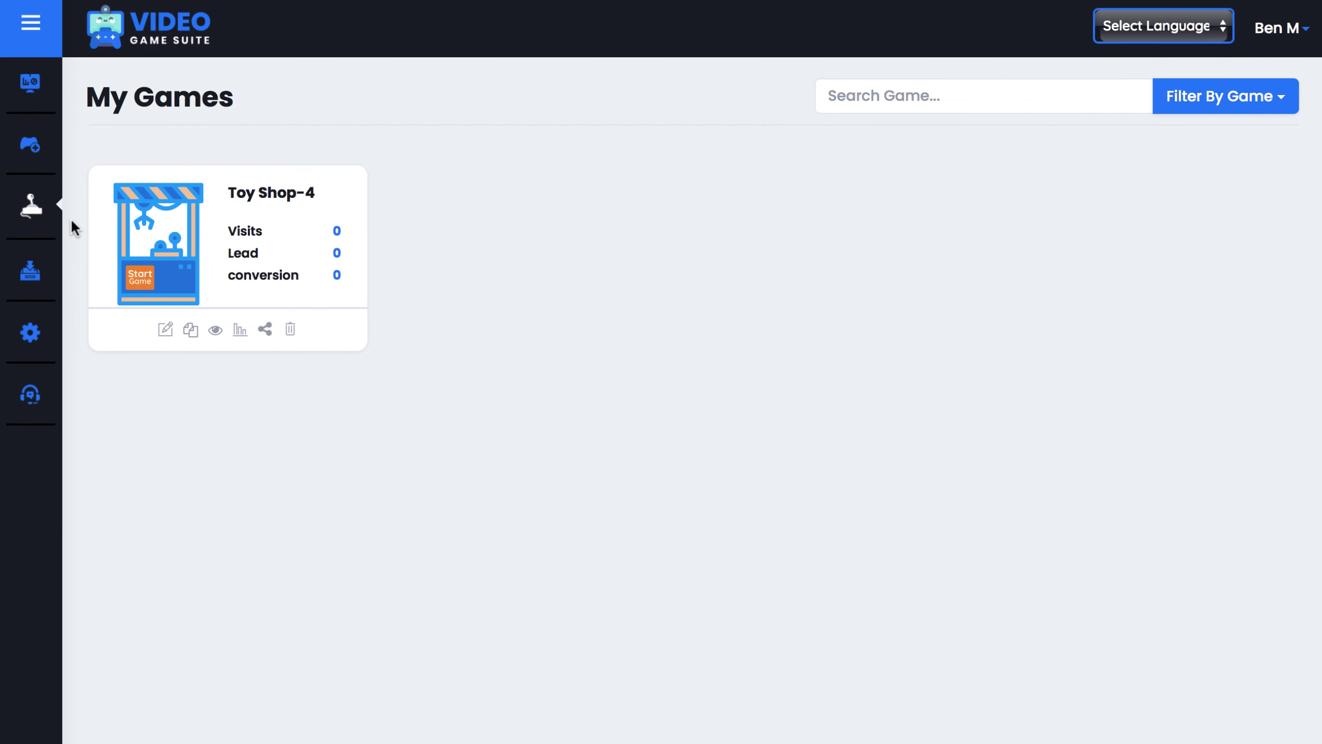
Edit Toy Shop-4 and scroll through its Set Crane Claw Images prize table
{"action": "left_click", "coordinate": [155, 335]}
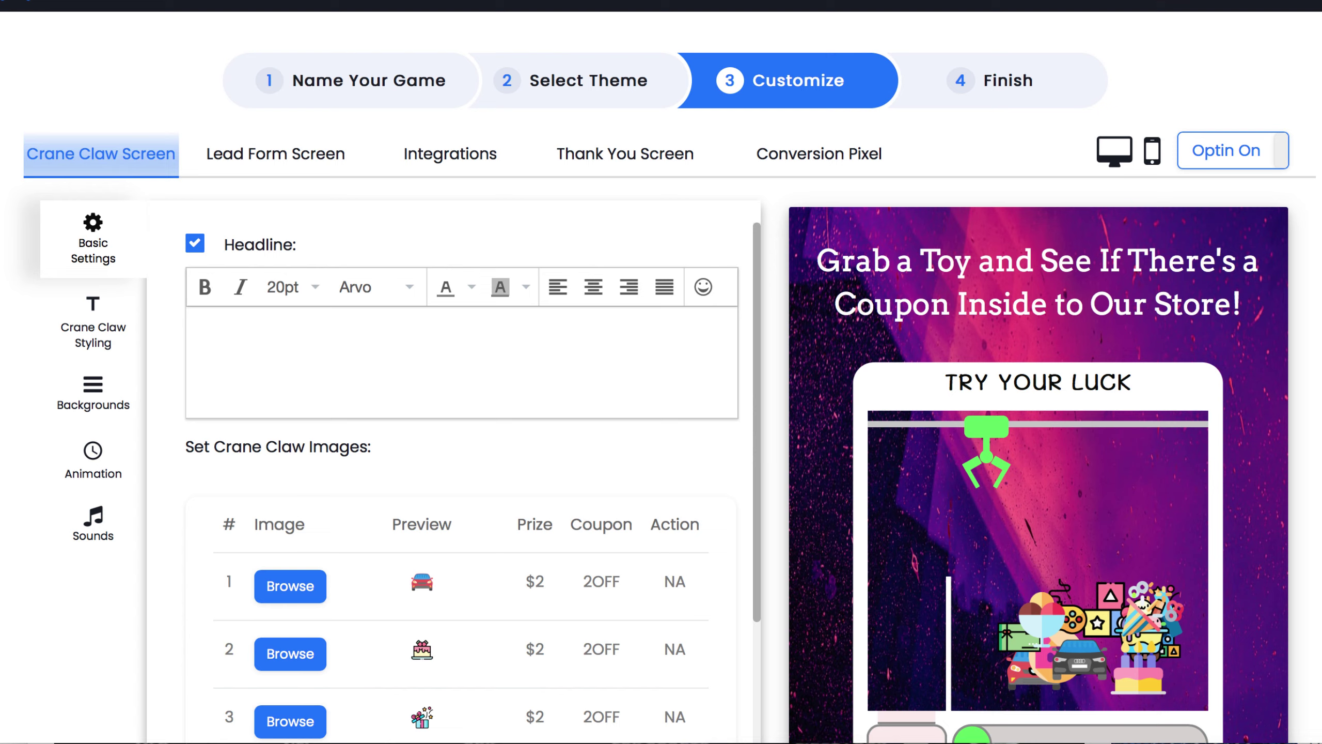
{"action": "scroll", "coordinate": [864, 549], "scroll_direction": "down", "scroll_amount": 3}
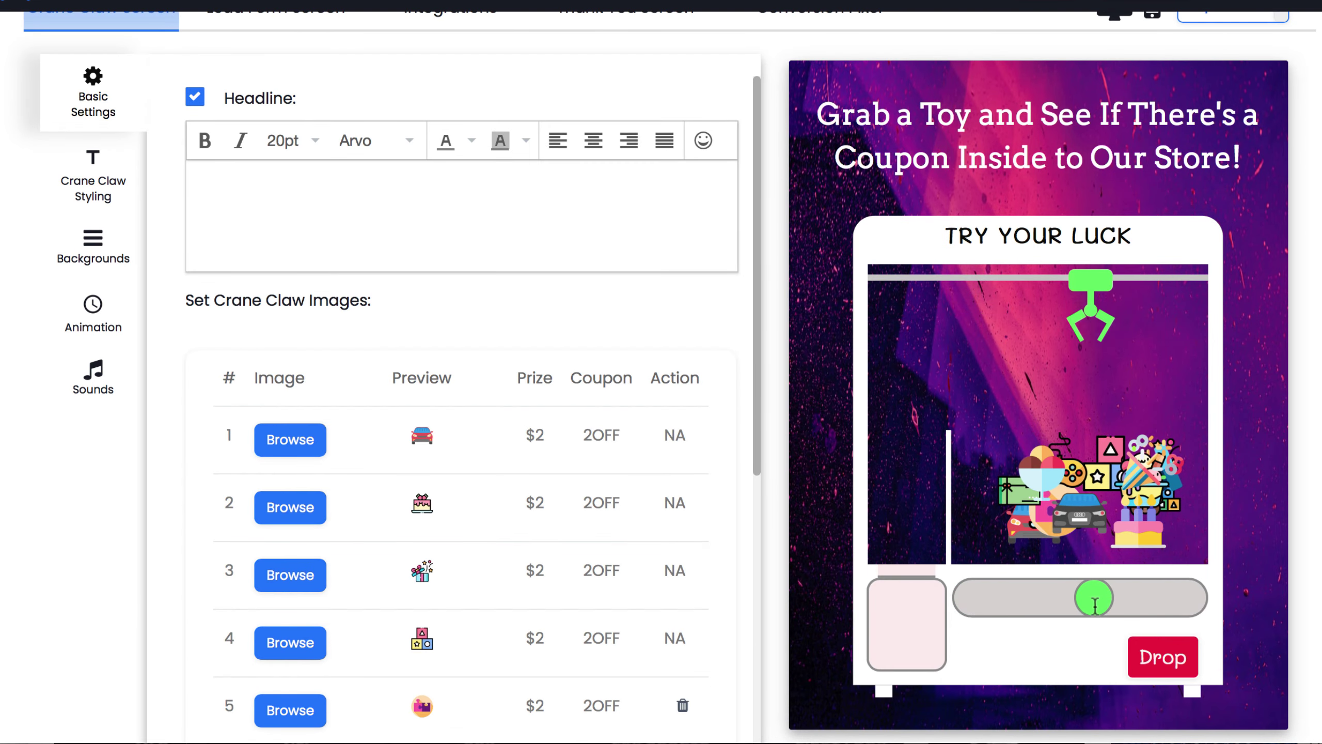
{"action": "scroll", "coordinate": [398, 502], "scroll_direction": "down", "scroll_amount": 2}
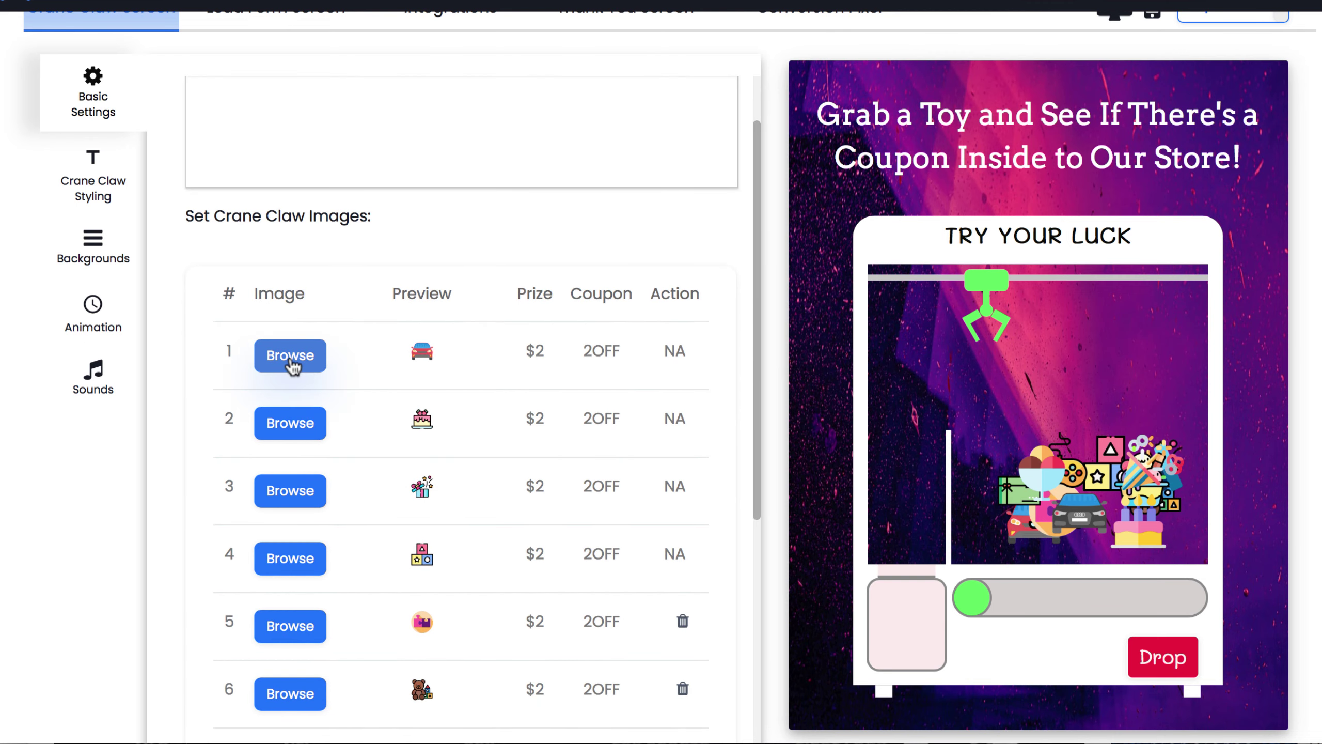
{"action": "scroll", "coordinate": [400, 502], "scroll_direction": "down", "scroll_amount": 4}
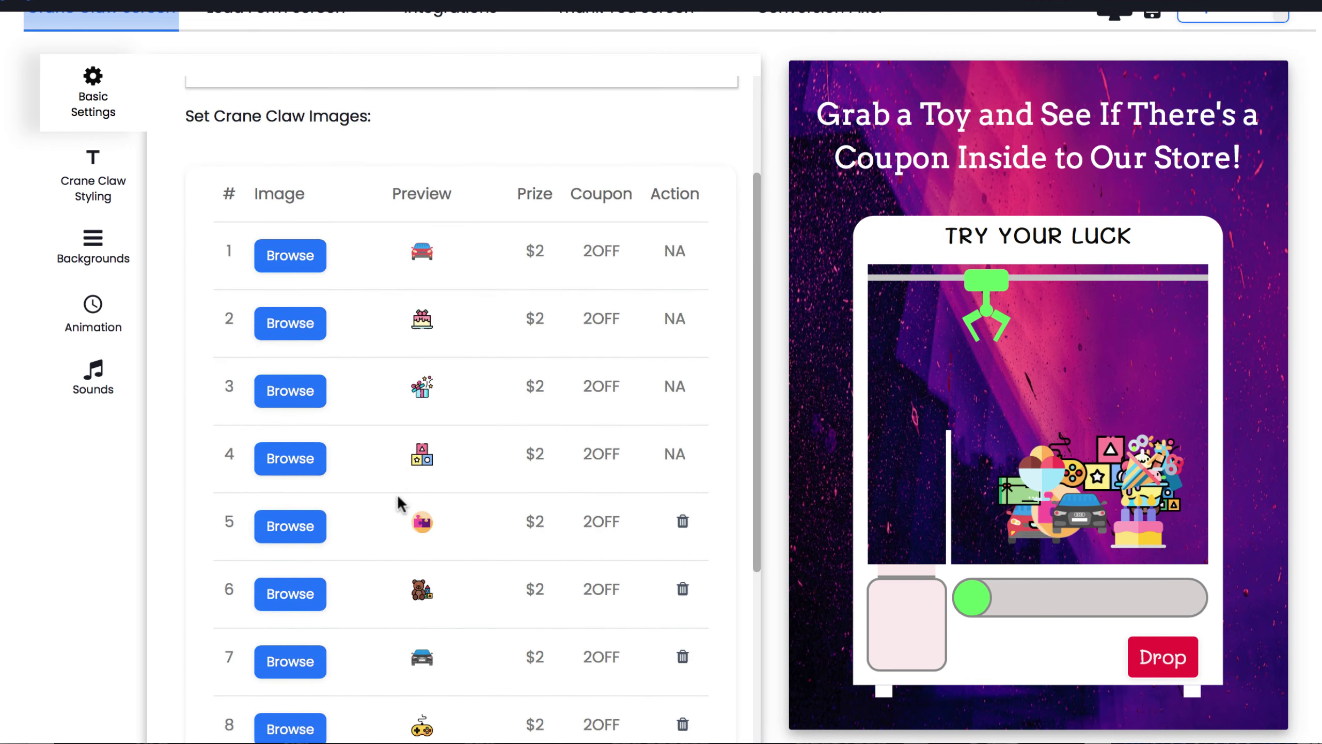
{"action": "scroll", "coordinate": [400, 502], "scroll_direction": "up", "scroll_amount": 1}
{"action": "scroll", "coordinate": [397, 497], "scroll_direction": "up", "scroll_amount": 4}
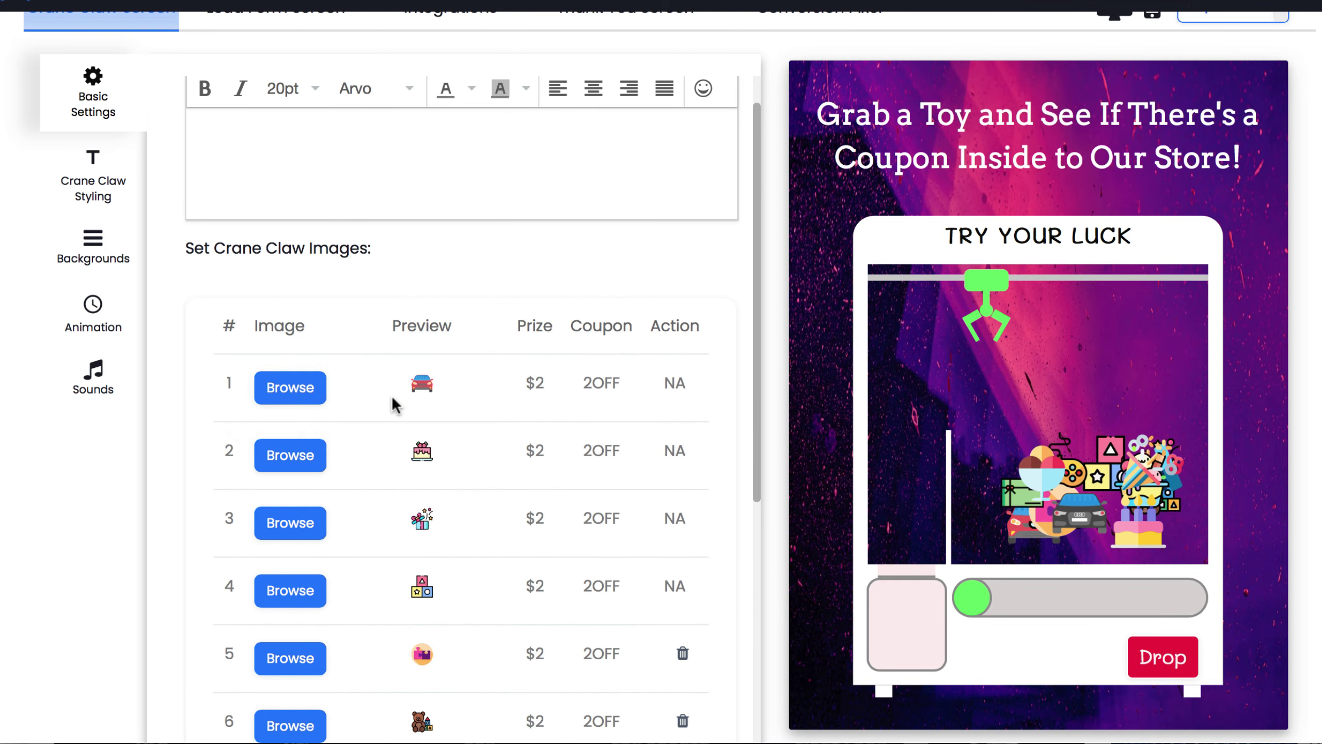
Change prize image #1 to $5 with coupon code 5OFF
{"action": "left_click", "coordinate": [542, 382]}
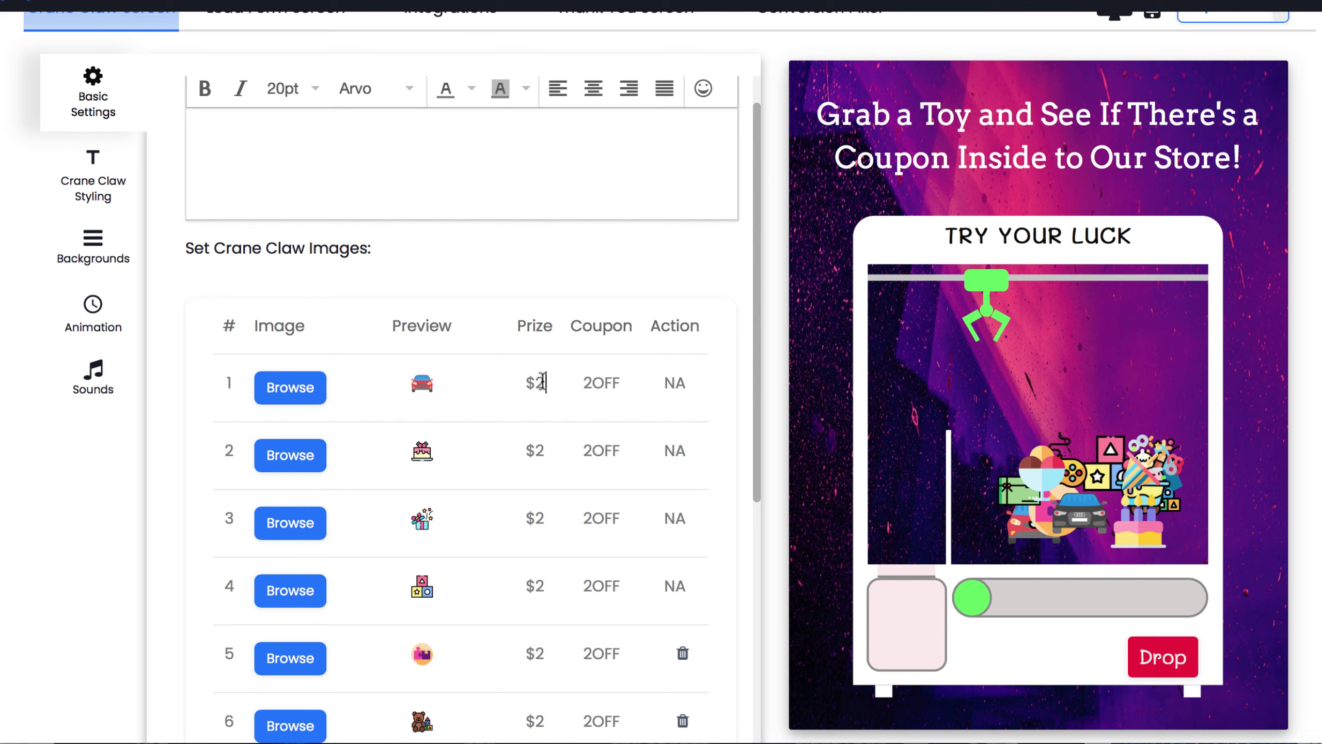
{"action": "double_click", "coordinate": [541, 381]}
{"action": "key", "text": "BackSpace"}
{"action": "type", "text": "LeadMagnet"}
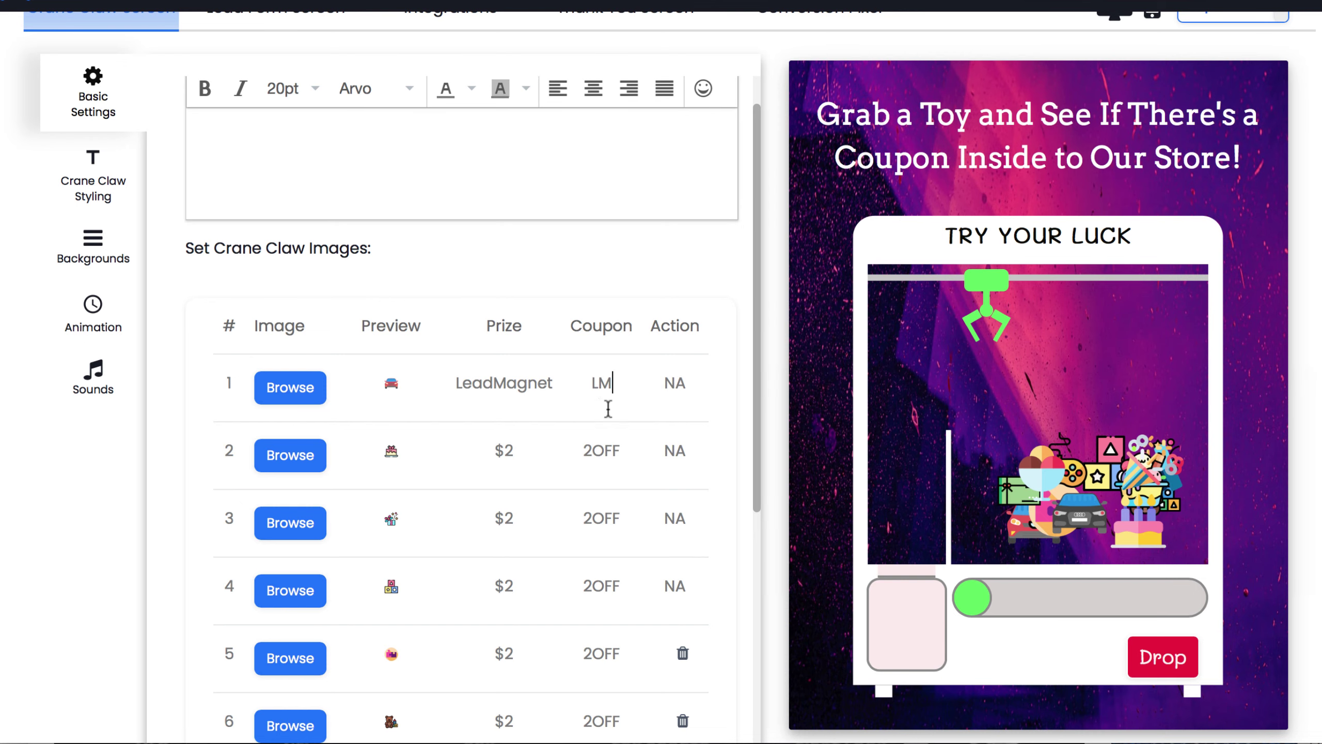
{"action": "scroll", "coordinate": [475, 449], "scroll_direction": "down", "scroll_amount": 10}
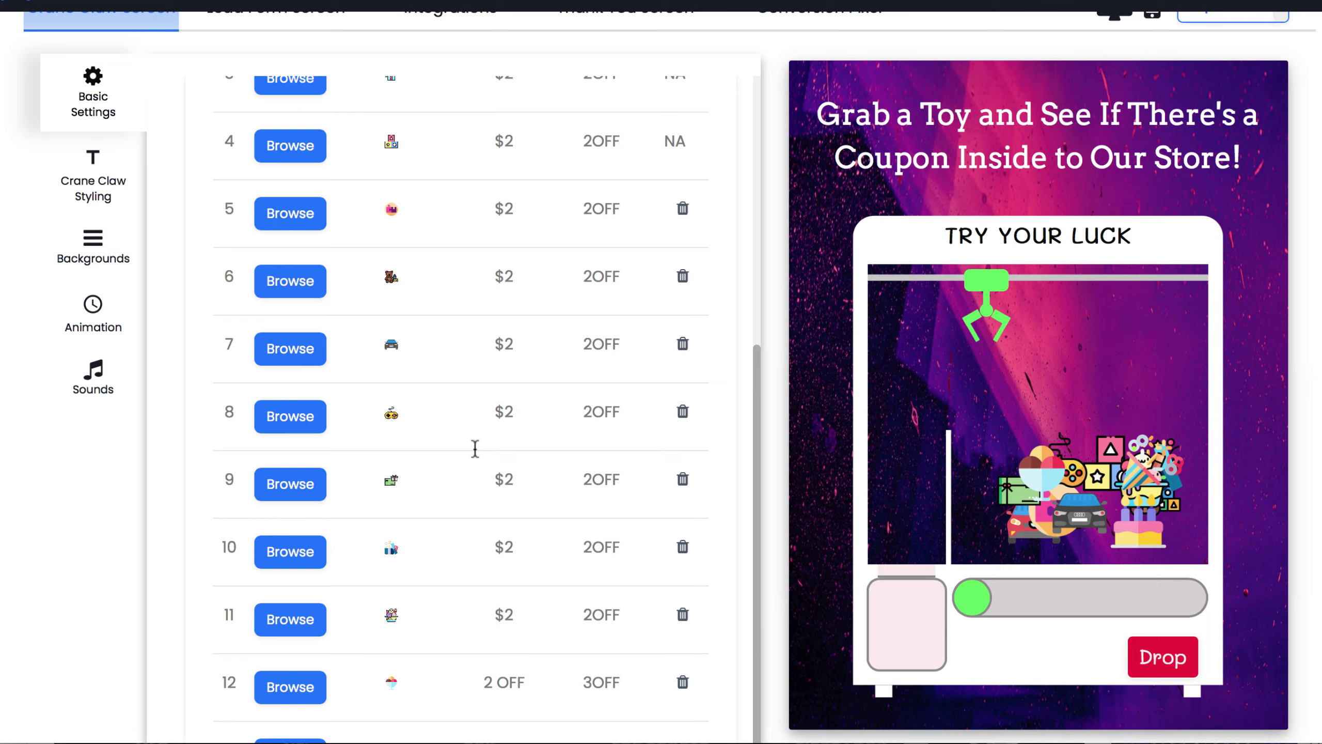
{"action": "scroll", "coordinate": [476, 449], "scroll_direction": "up", "scroll_amount": 7}
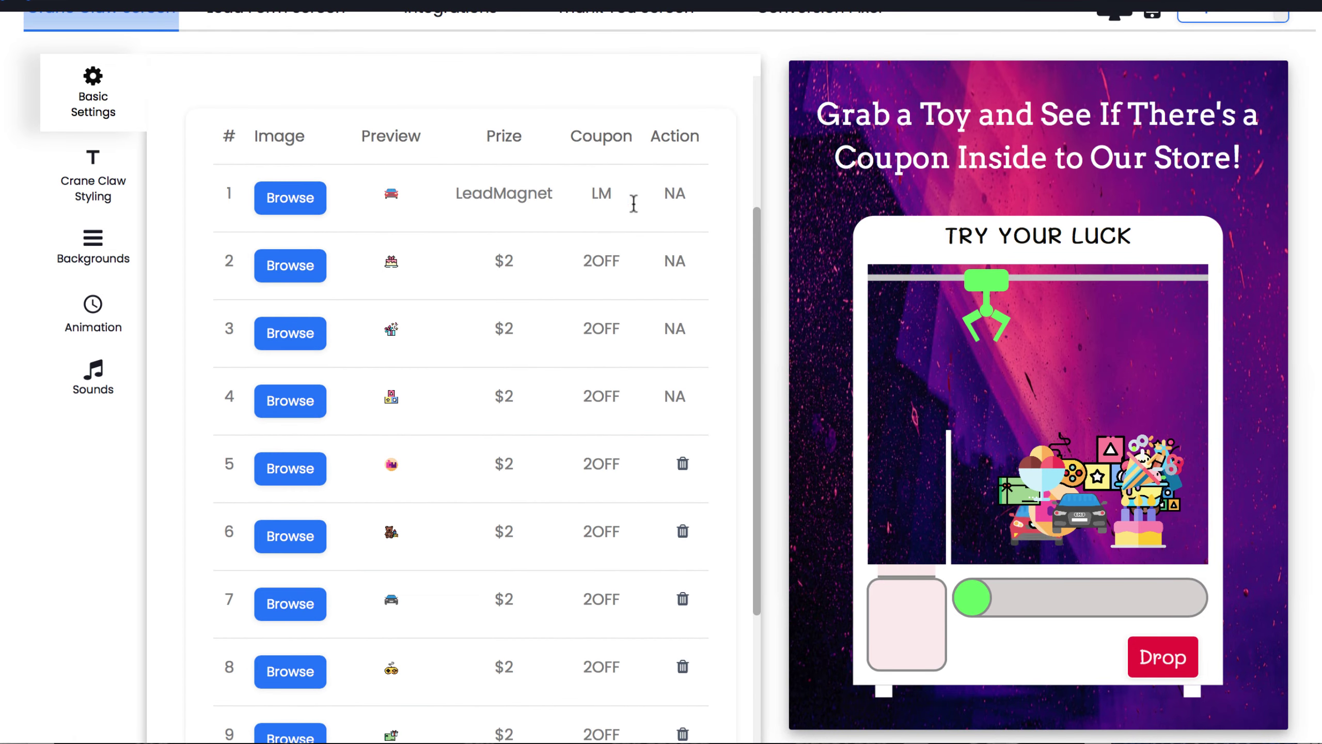
{"action": "scroll", "coordinate": [615, 198], "scroll_direction": "up", "scroll_amount": 3}
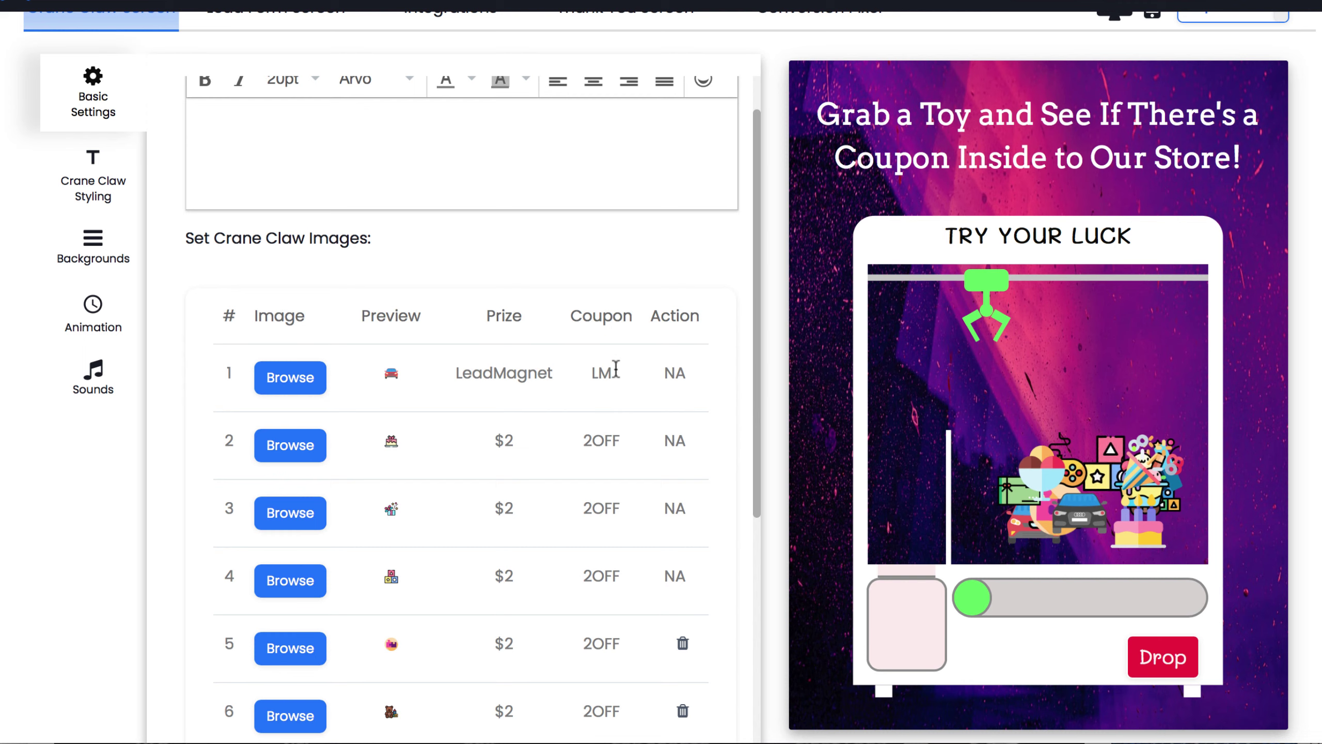
{"action": "type", "text": "$5"}
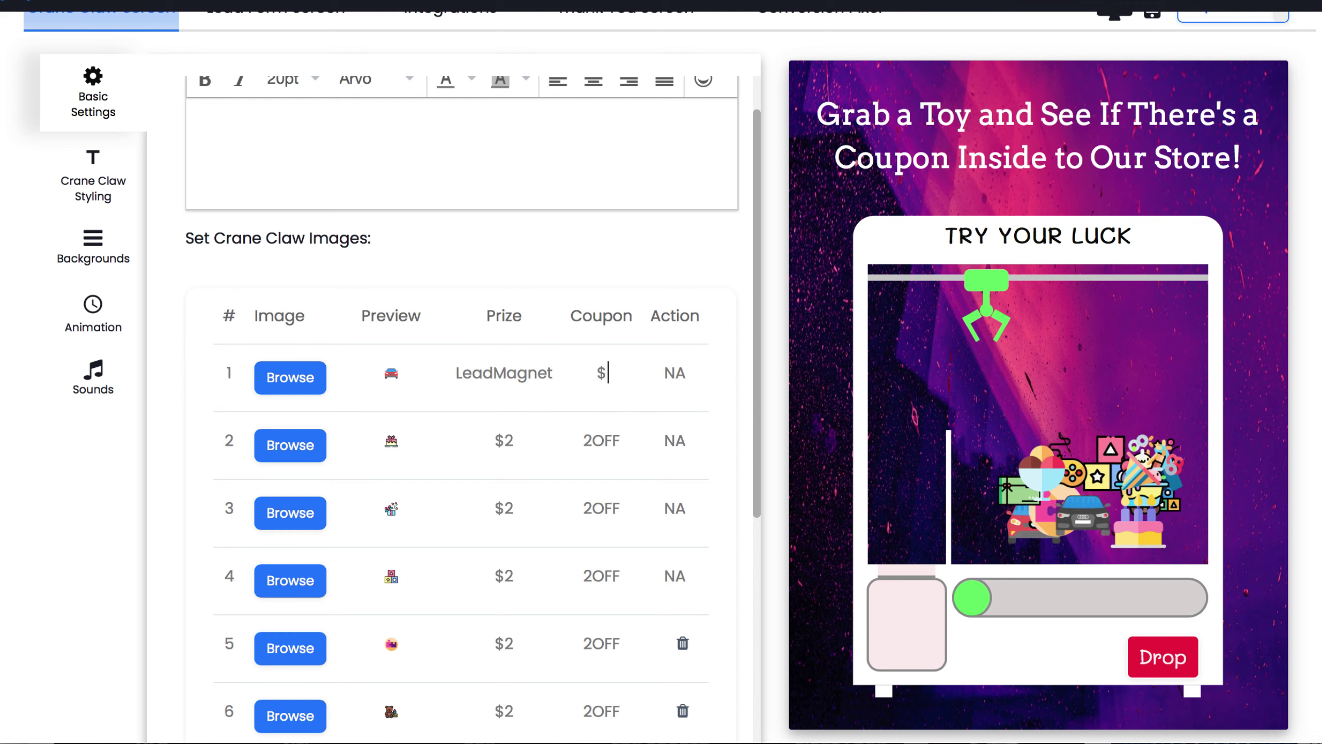
{"action": "key", "text": "BackSpace"}
{"action": "key", "text": "BackSpace"}
{"action": "type", "text": "5OFF"}
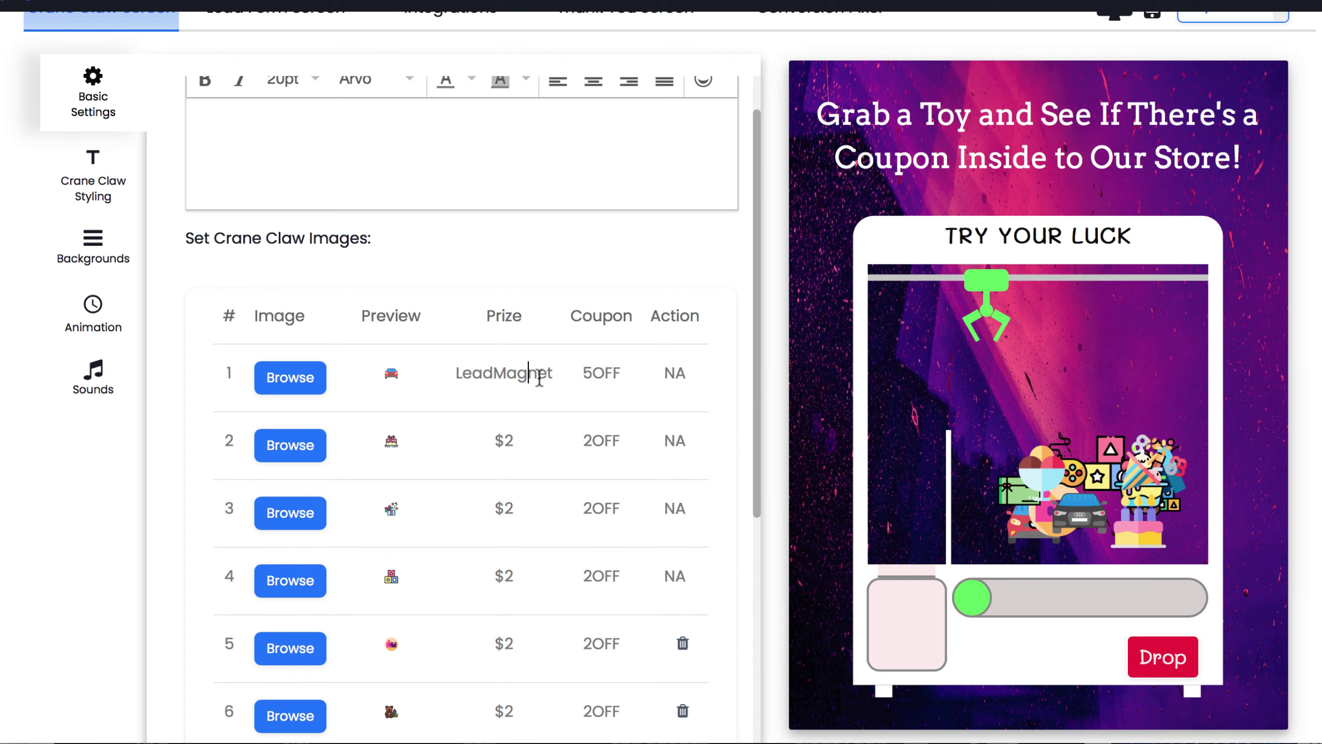
{"action": "left_click_drag", "start_coordinate": [553, 373], "coordinate": [455, 373]}
{"action": "type", "text": "$5"}
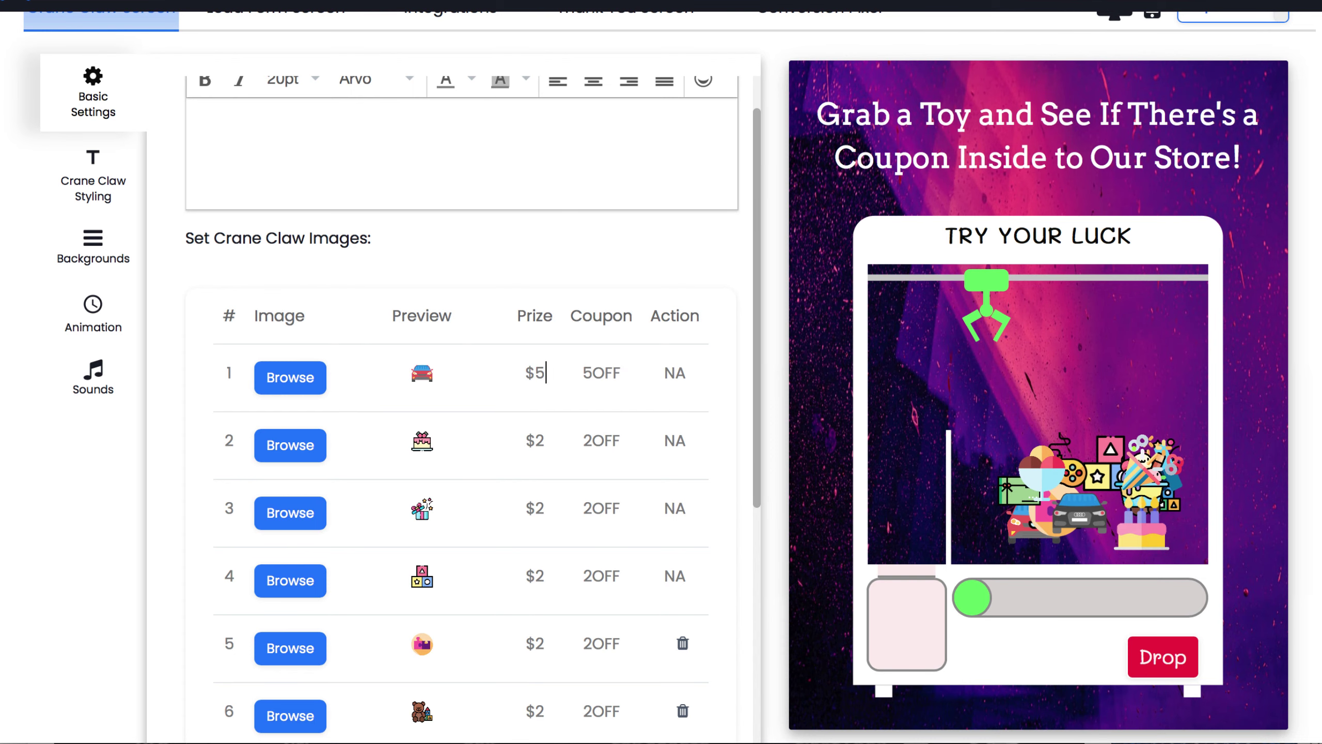
Select the headline and try black text, then set it back to white
{"action": "scroll", "coordinate": [526, 416], "scroll_direction": "up", "scroll_amount": 1}
{"action": "left_click_drag", "start_coordinate": [230, 201], "coordinate": [569, 284]}
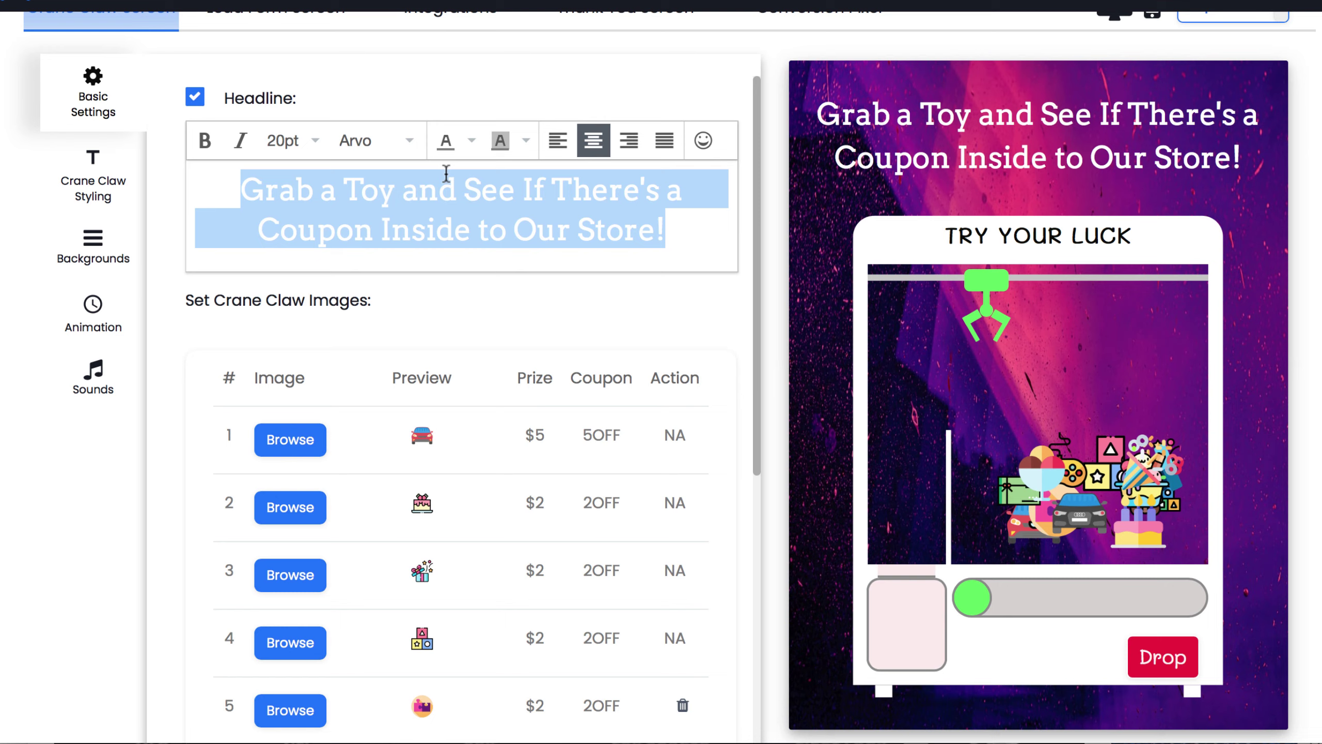
{"action": "left_click", "coordinate": [471, 140]}
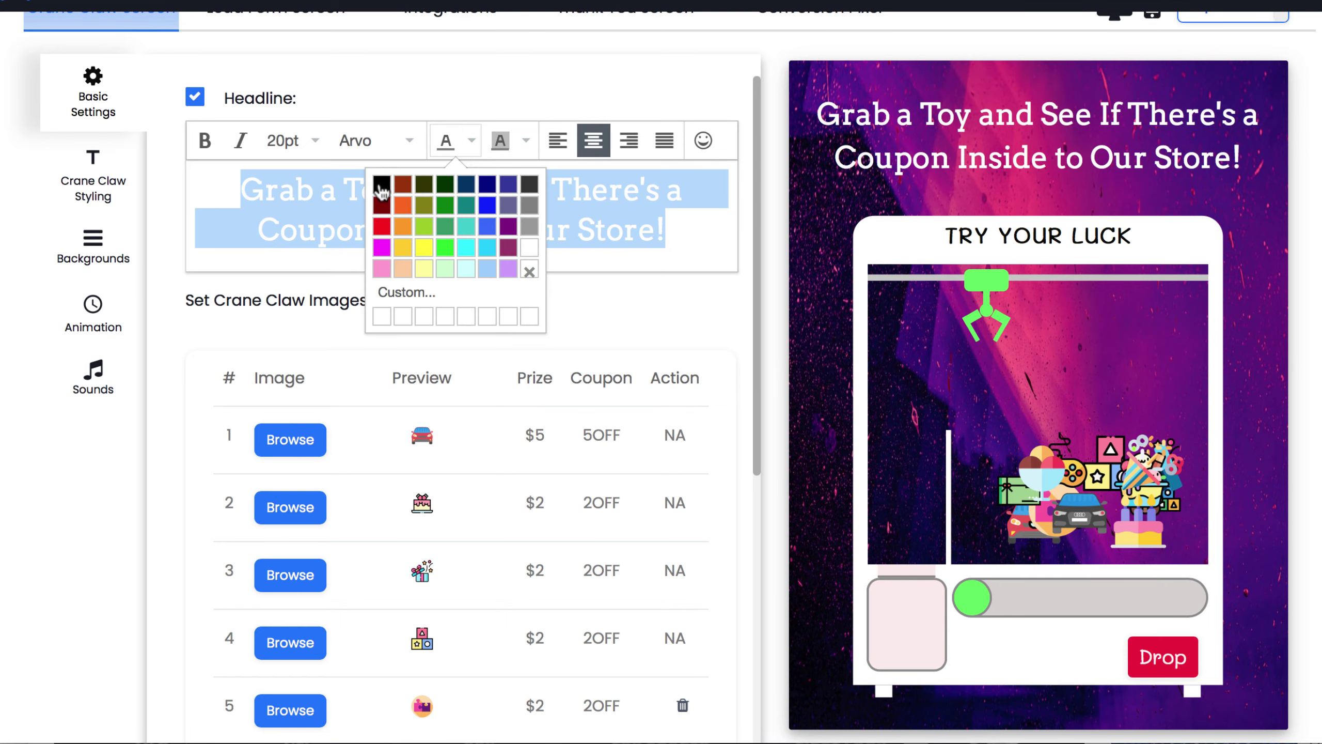
{"action": "left_click", "coordinate": [381, 185]}
{"action": "left_click", "coordinate": [472, 141]}
{"action": "left_click", "coordinate": [529, 243]}
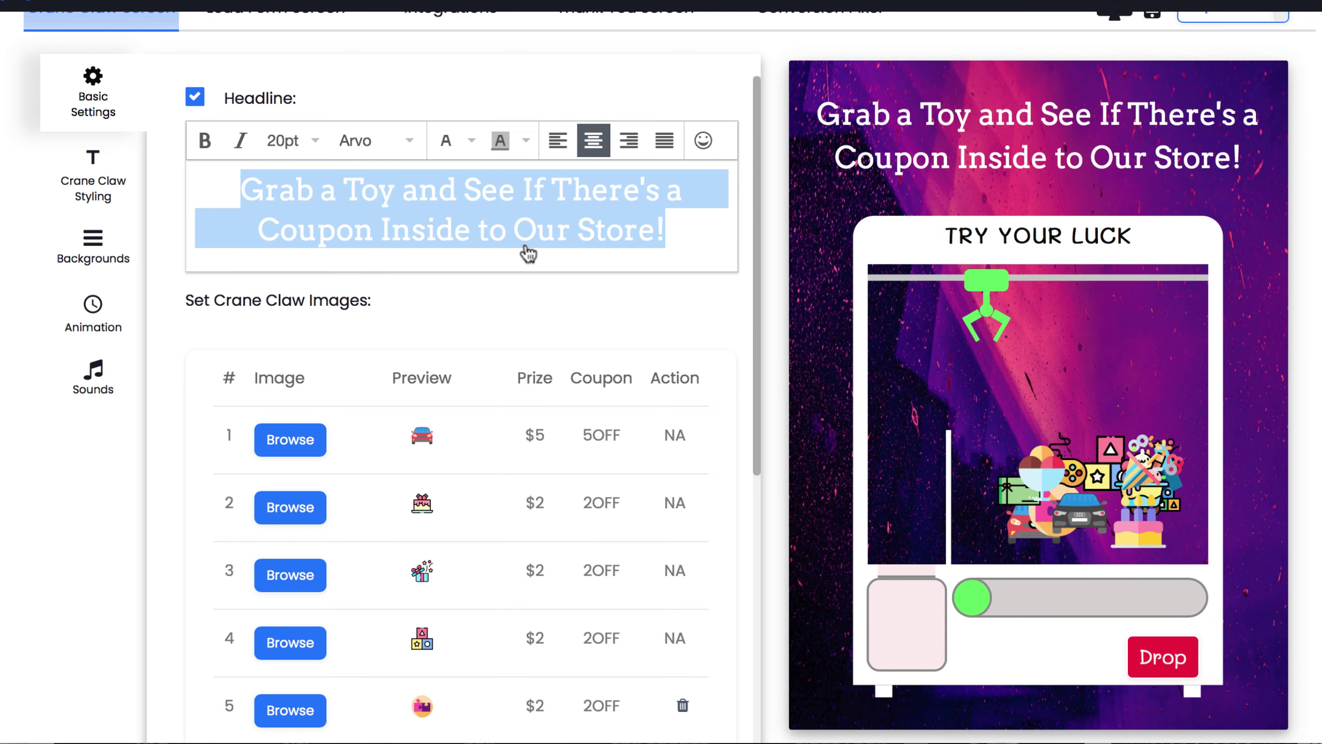
{"action": "scroll", "coordinate": [509, 273], "scroll_direction": "up", "scroll_amount": 1}
In Crane Claw Styling, shift the Drop button background colour to #fa2545
{"action": "left_click", "coordinate": [450, 297]}
{"action": "left_click", "coordinate": [98, 232]}
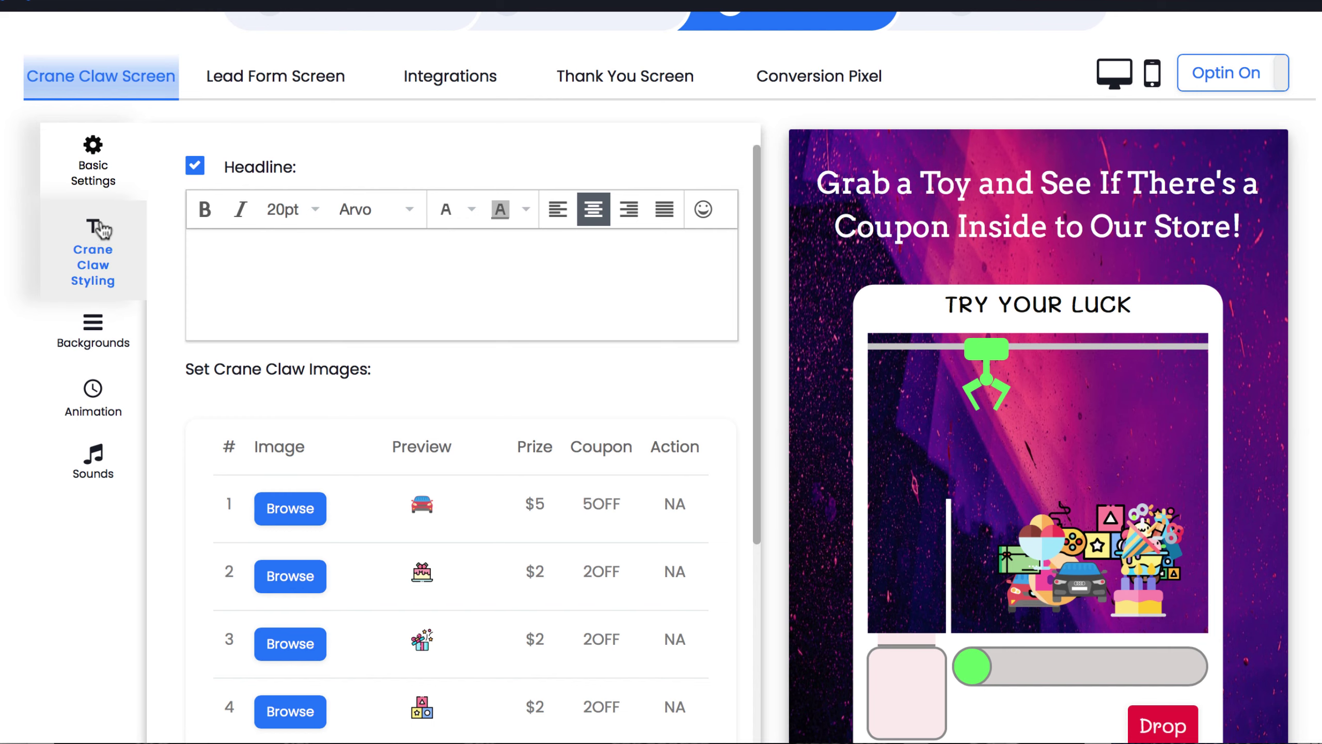
{"action": "scroll", "coordinate": [301, 377], "scroll_direction": "down", "scroll_amount": 1}
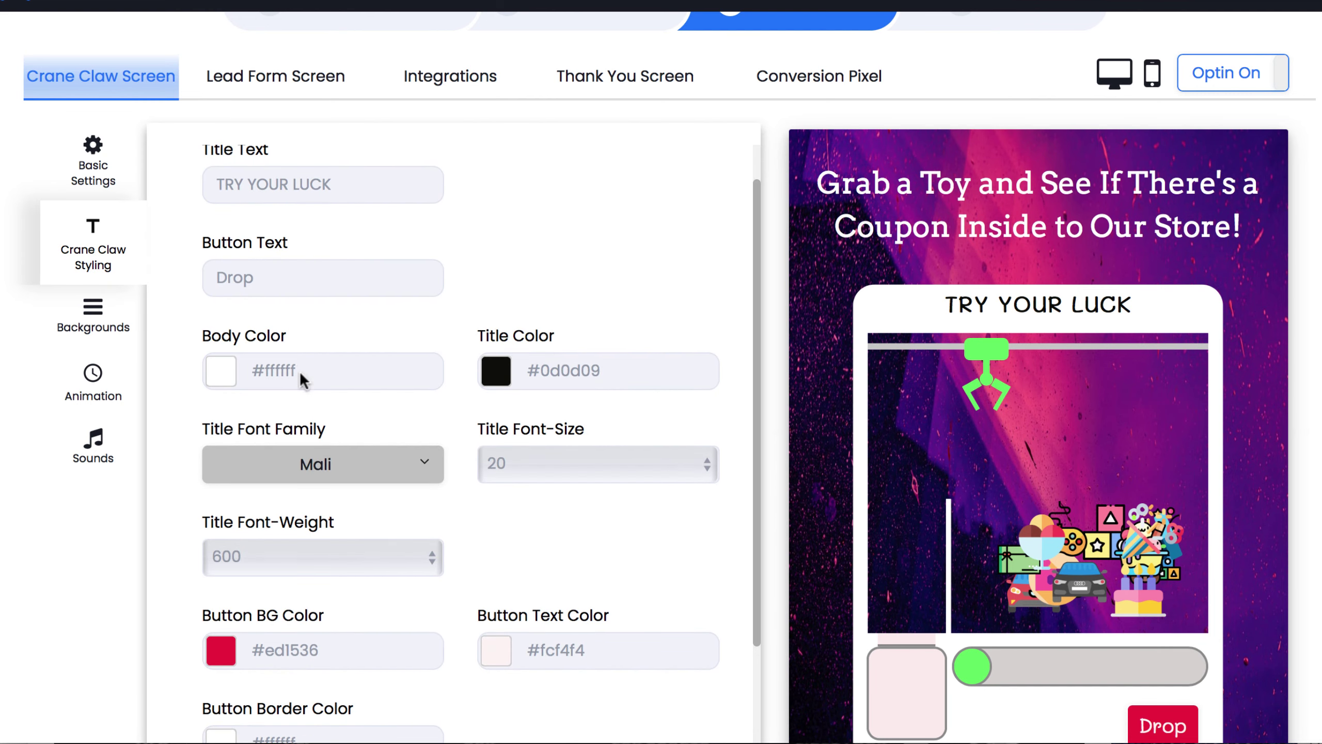
{"action": "scroll", "coordinate": [301, 373], "scroll_direction": "down", "scroll_amount": 3}
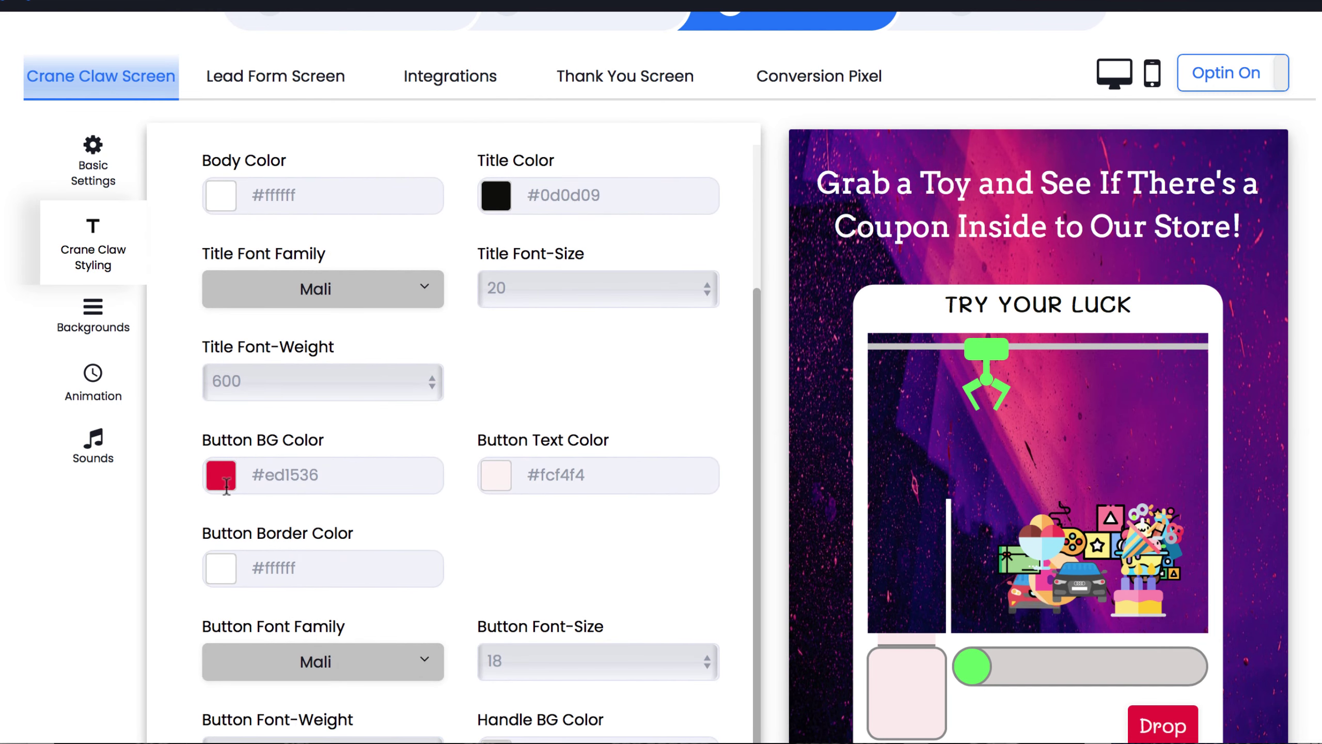
{"action": "left_click", "coordinate": [255, 474]}
{"action": "mouse_move", "coordinate": [348, 526]}
{"action": "left_mouse_down"}
{"action": "mouse_move", "coordinate": [348, 540]}
{"action": "mouse_move", "coordinate": [346, 513]}
{"action": "left_mouse_up"}
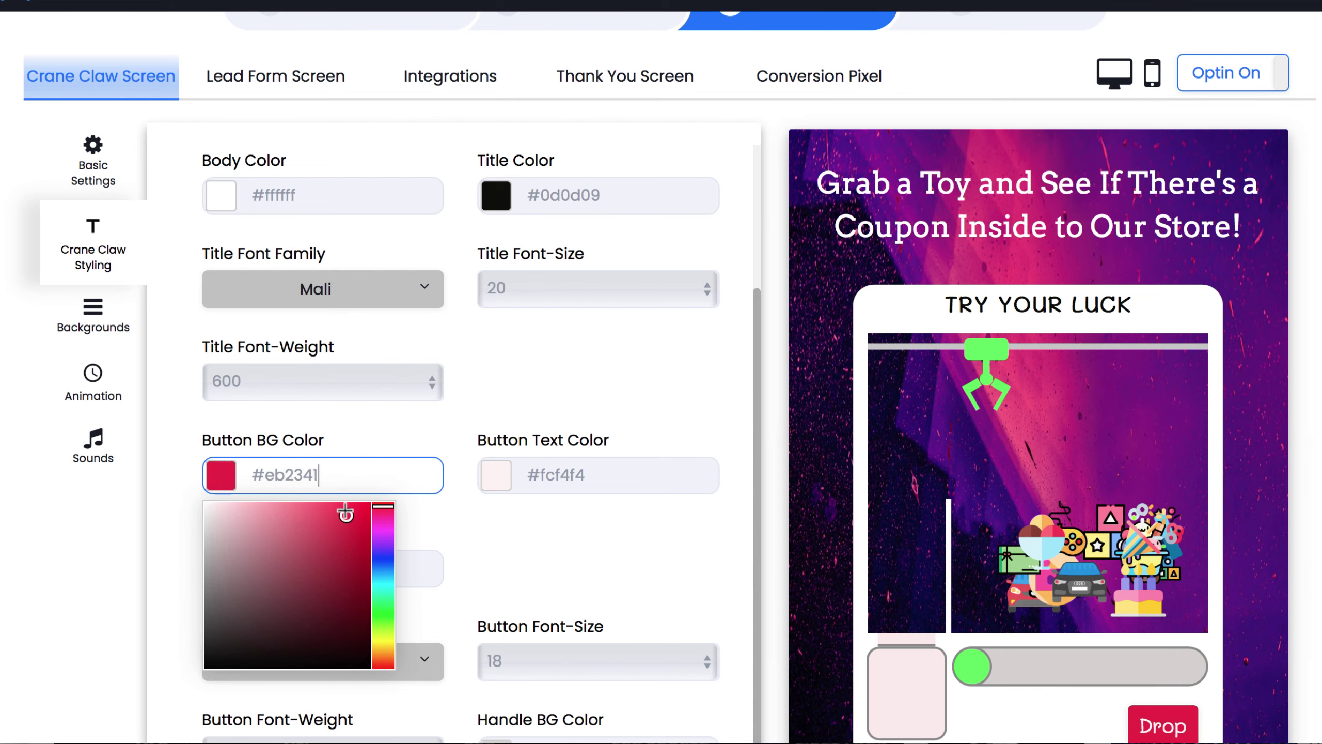
Search background photos for 'arcade' and use the second image as the game background
{"action": "left_click", "coordinate": [101, 309]}
{"action": "left_click", "coordinate": [260, 432]}
{"action": "type", "text": "a"}
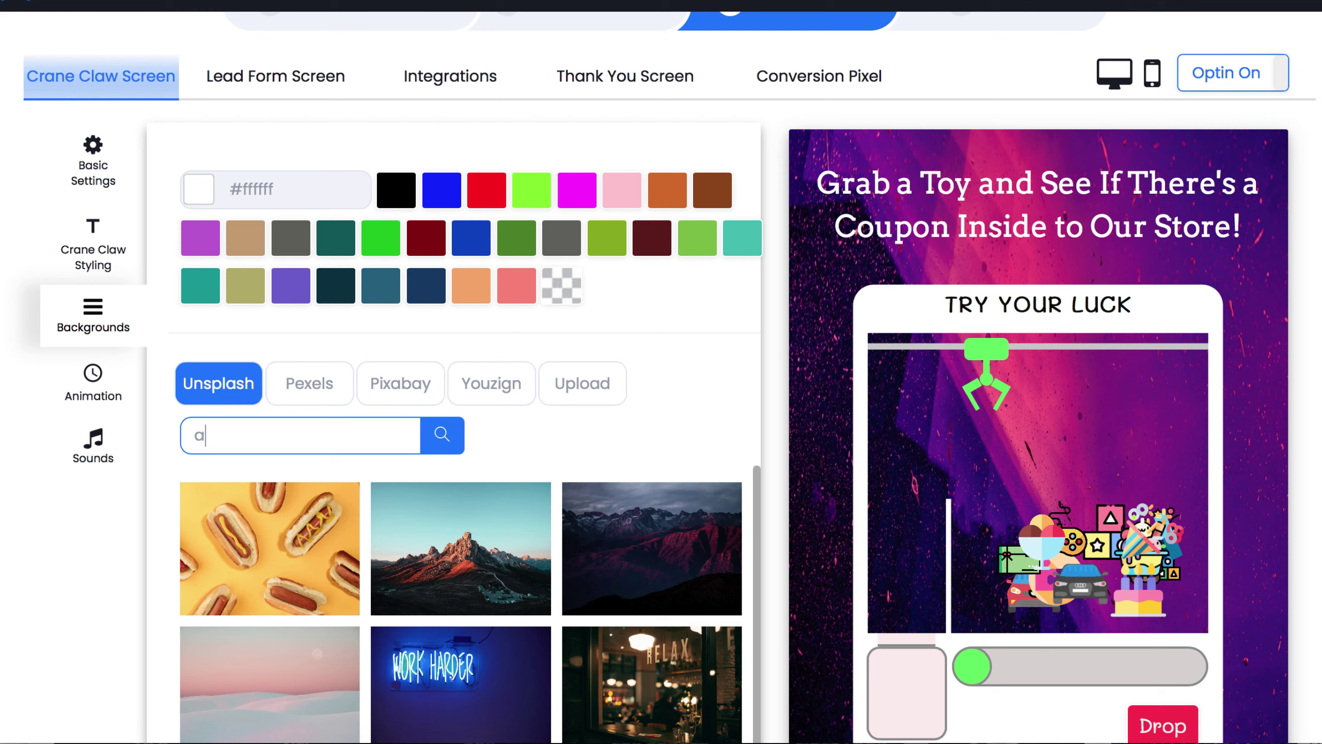
{"action": "type", "text": "rcade"}
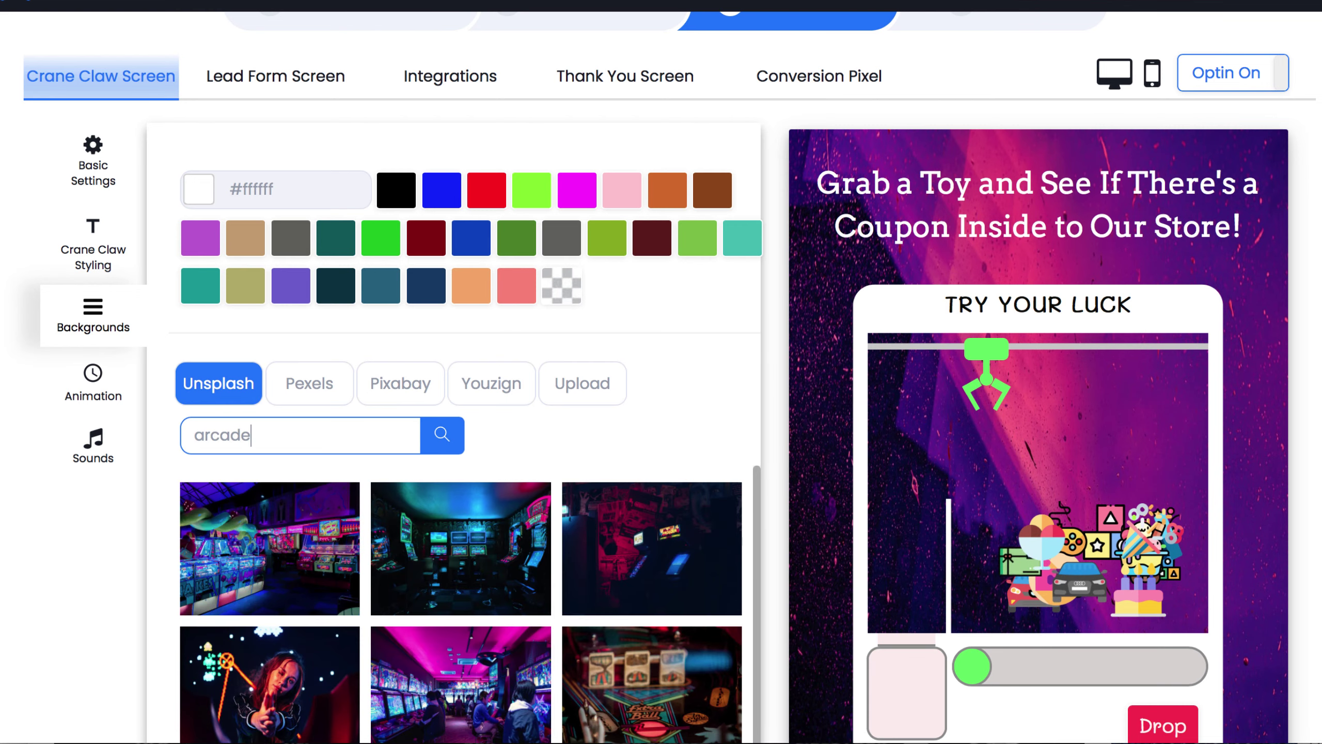
{"action": "left_click", "coordinate": [468, 560]}
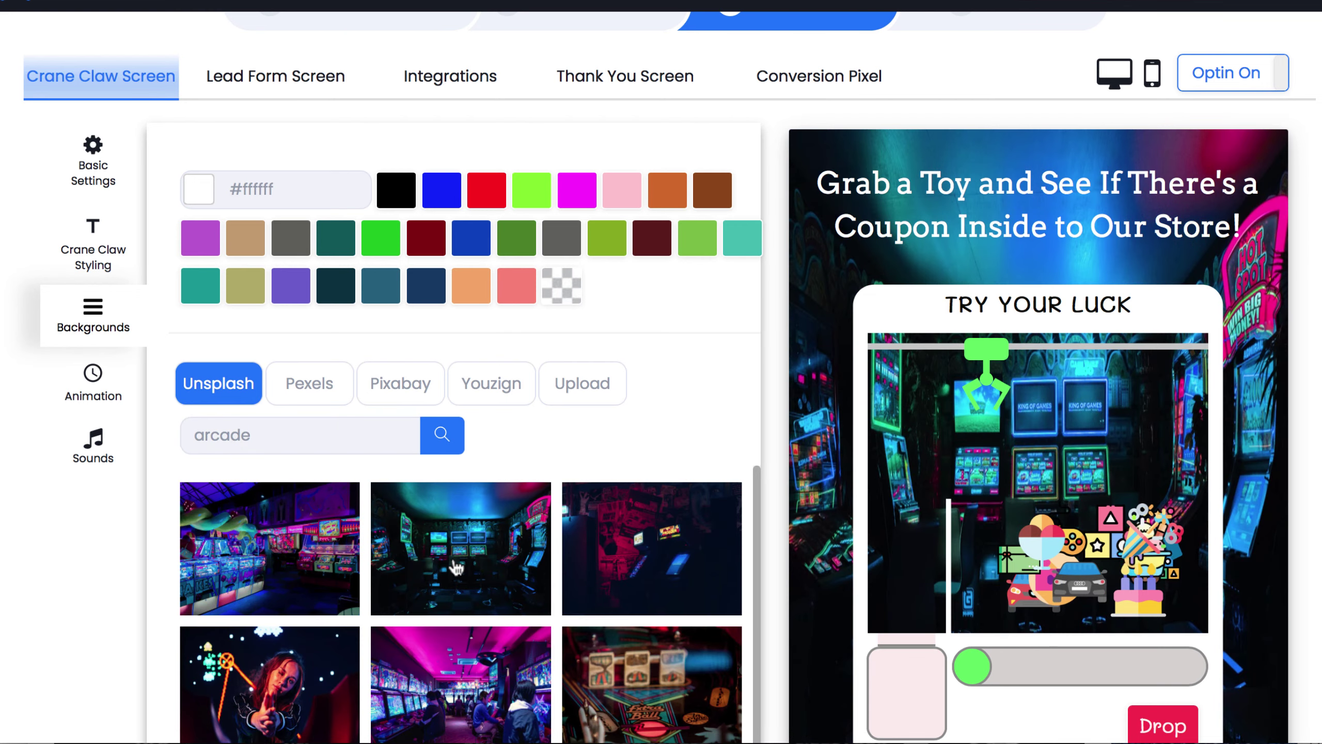
{"action": "left_click", "coordinate": [95, 383]}
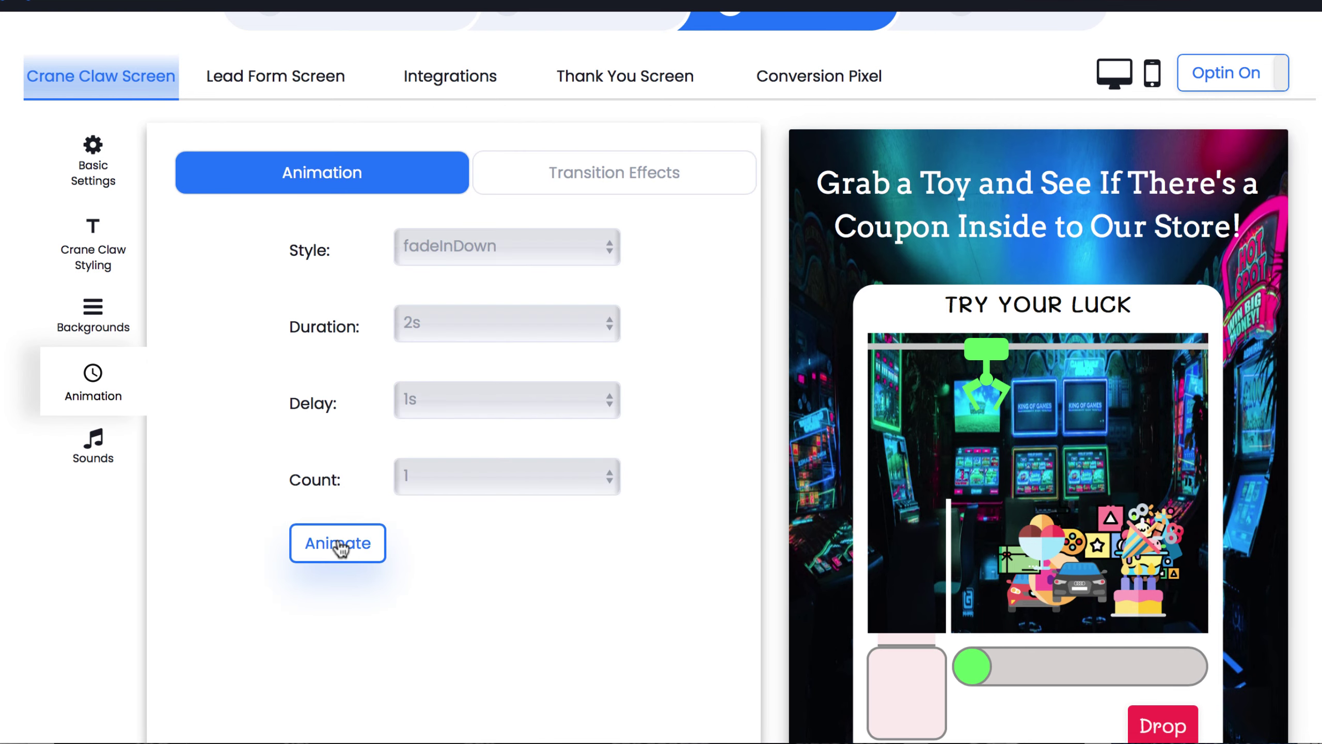
Set the animation style to bounceInUp and preview it on the game
{"action": "left_click", "coordinate": [499, 249]}
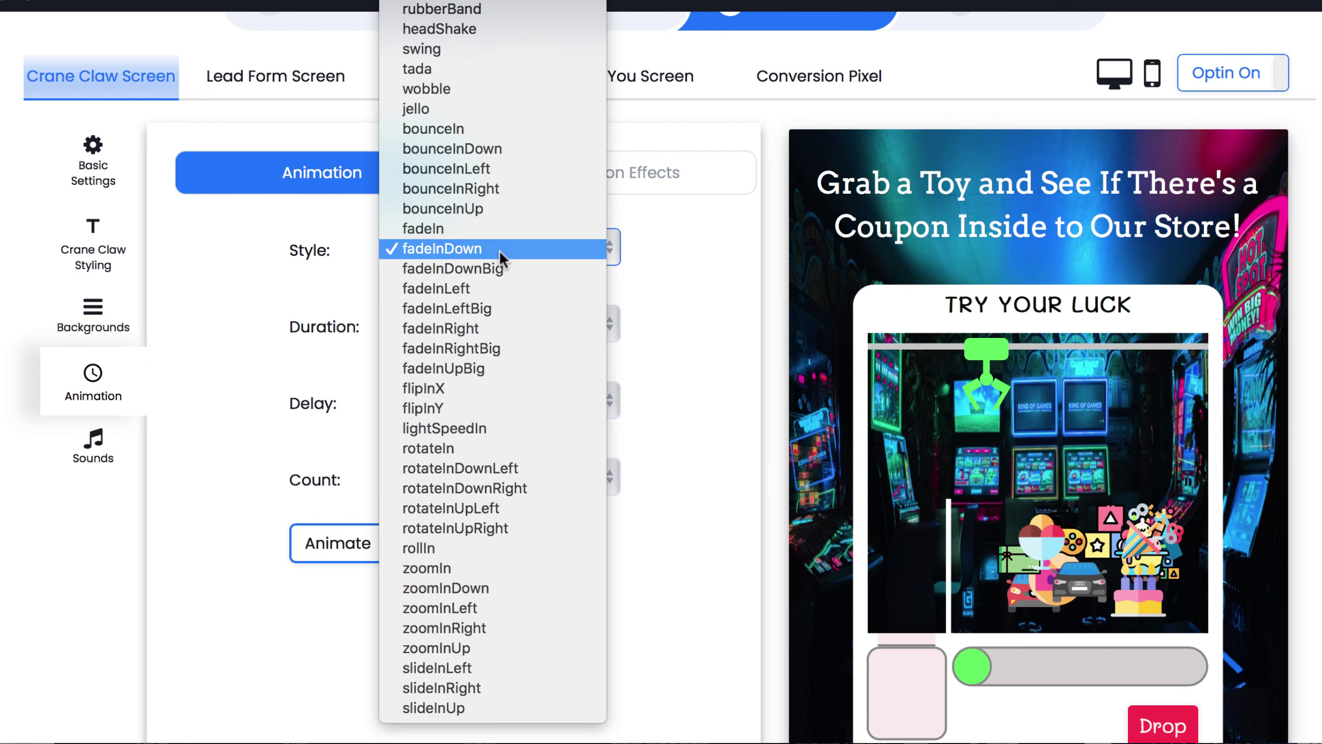
{"action": "left_click", "coordinate": [509, 213]}
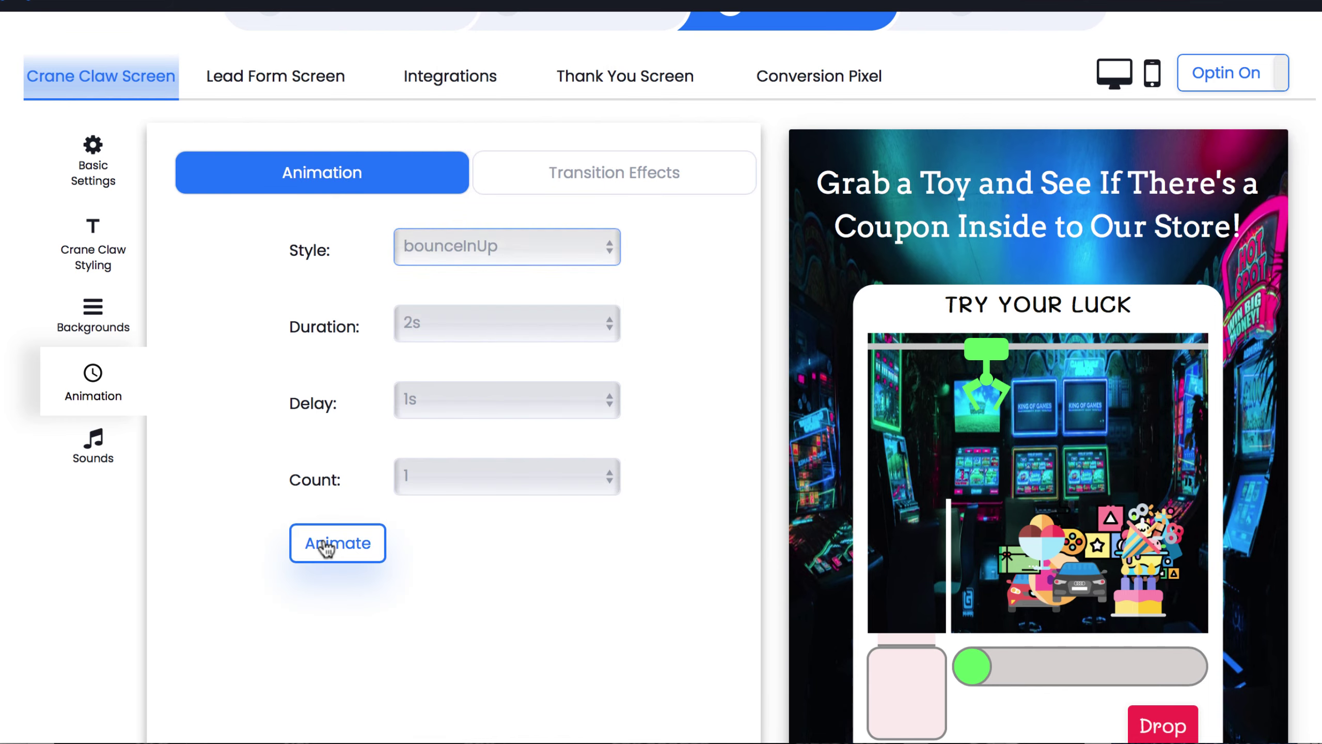
{"action": "left_click", "coordinate": [337, 543]}
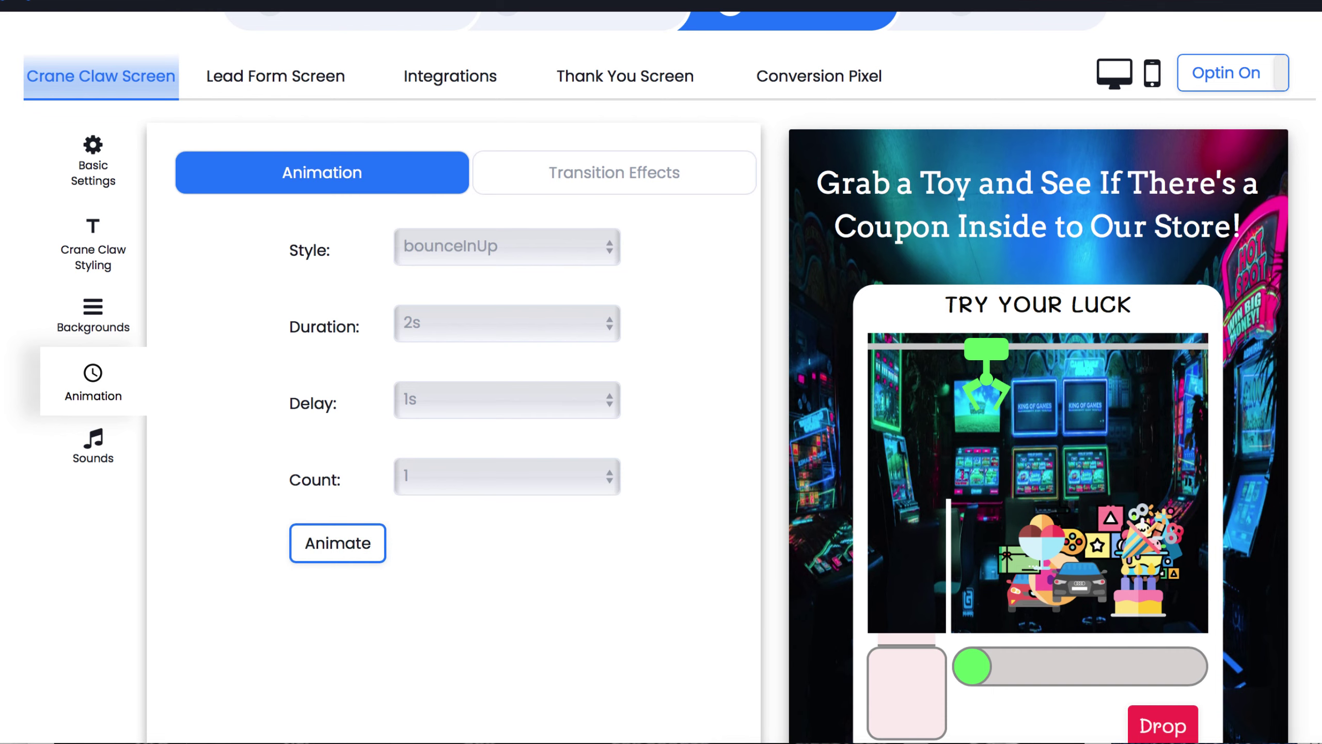
Play the '5. Game Coin' win sound in the Sounds settings
{"action": "left_click", "coordinate": [91, 451]}
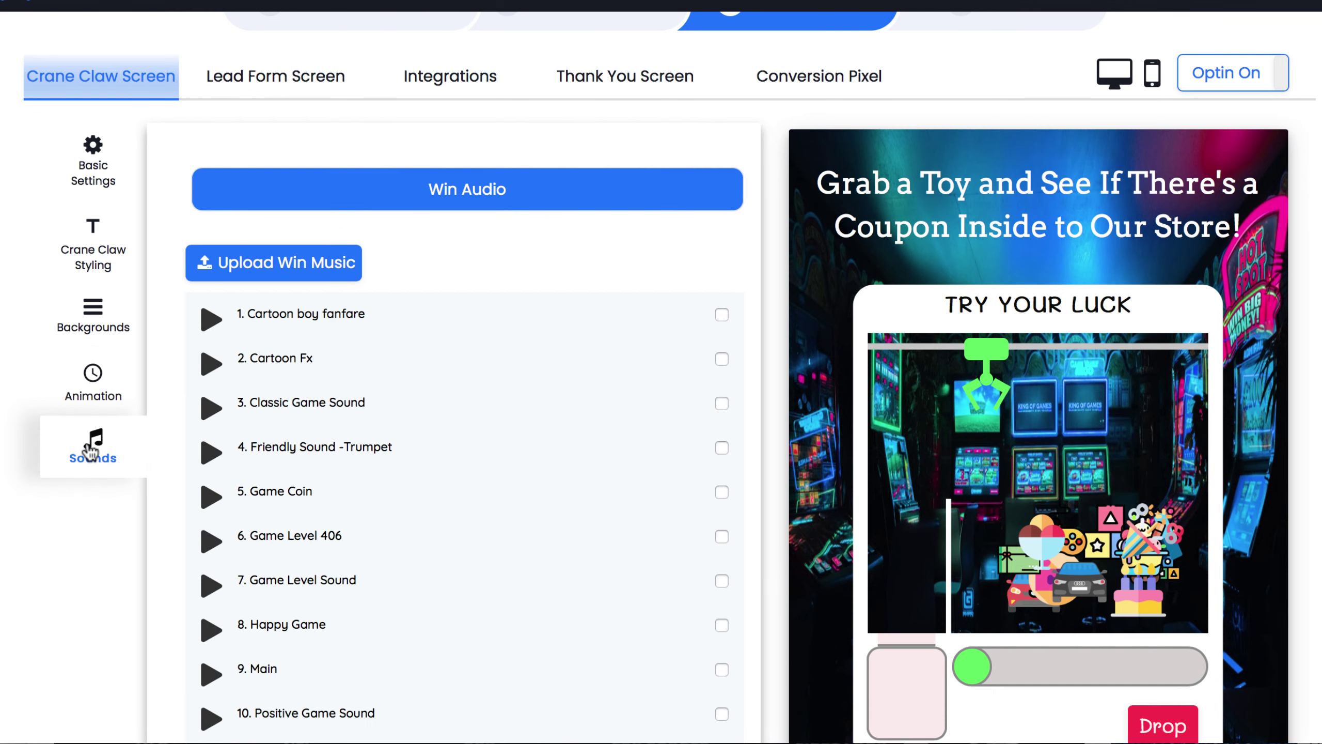
{"action": "left_click", "coordinate": [211, 504]}
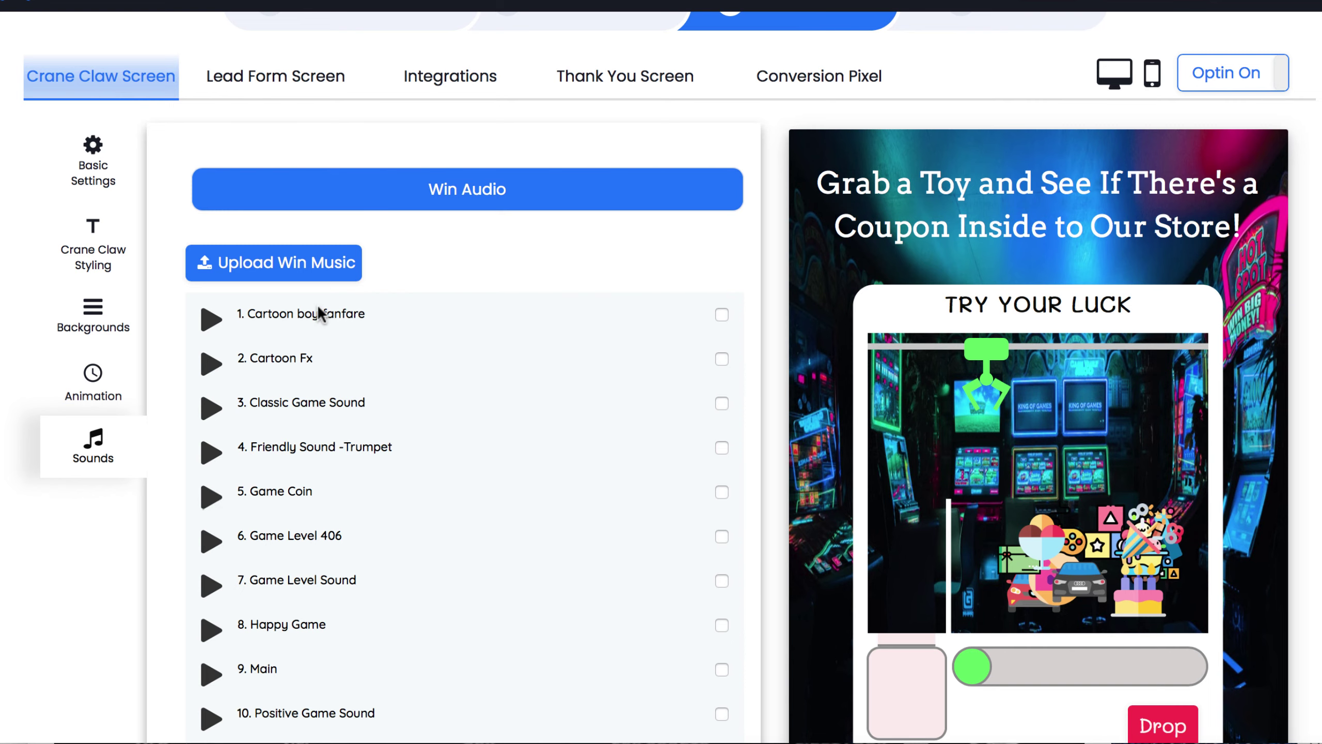
{"action": "scroll", "coordinate": [311, 229], "scroll_direction": "up", "scroll_amount": 2}
{"action": "left_click", "coordinate": [271, 156]}
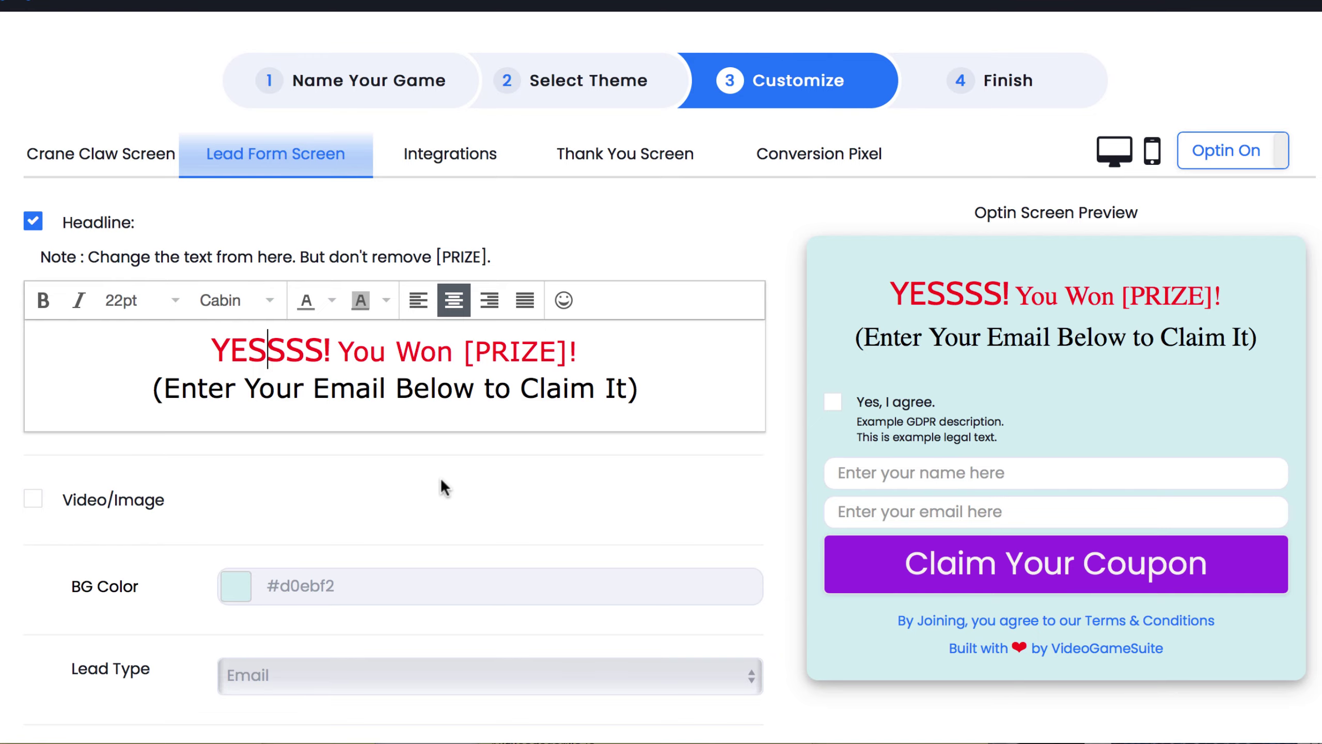
Scroll the Lead Form Screen settings, then select and deselect the headline's [PRIZE] placeholder
{"action": "scroll", "coordinate": [442, 481], "scroll_direction": "down", "scroll_amount": 15}
{"action": "scroll", "coordinate": [442, 480], "scroll_direction": "up", "scroll_amount": 5}
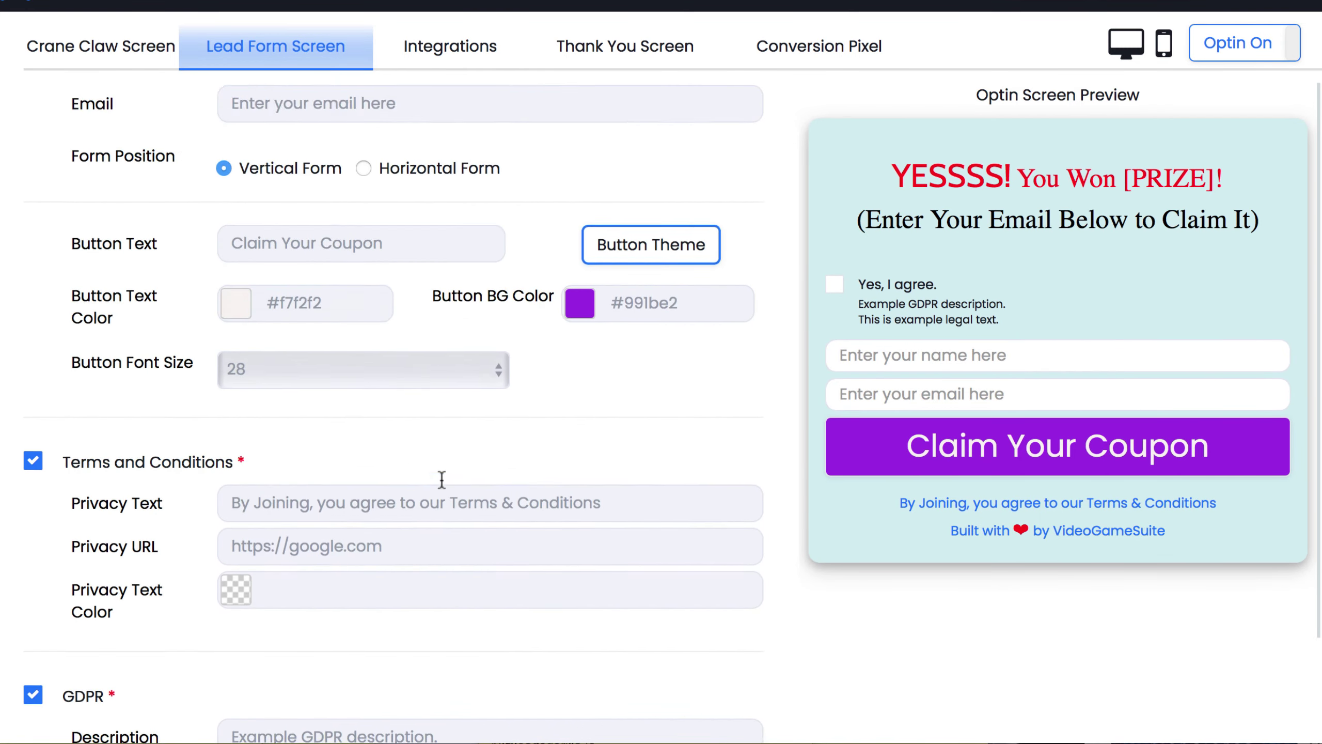
{"action": "scroll", "coordinate": [442, 479], "scroll_direction": "up", "scroll_amount": 10}
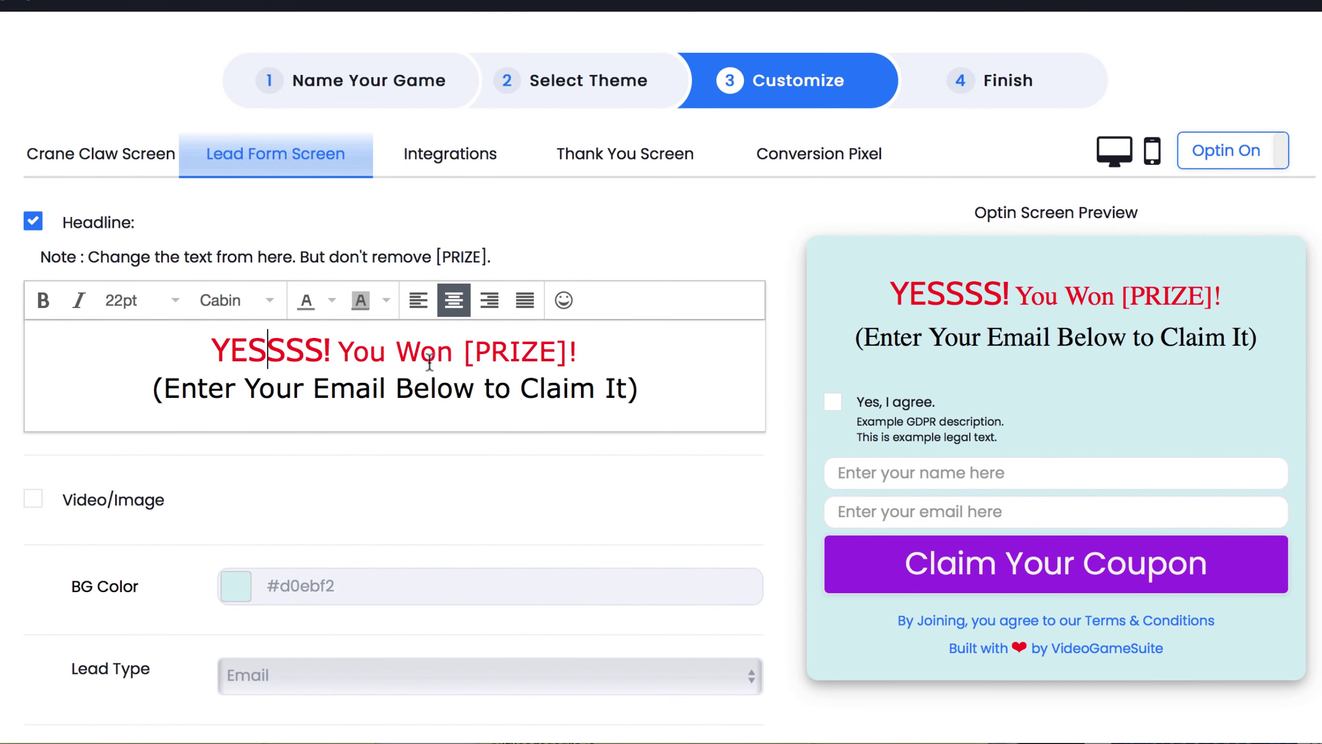
{"action": "left_click_drag", "start_coordinate": [470, 355], "coordinate": [537, 359]}
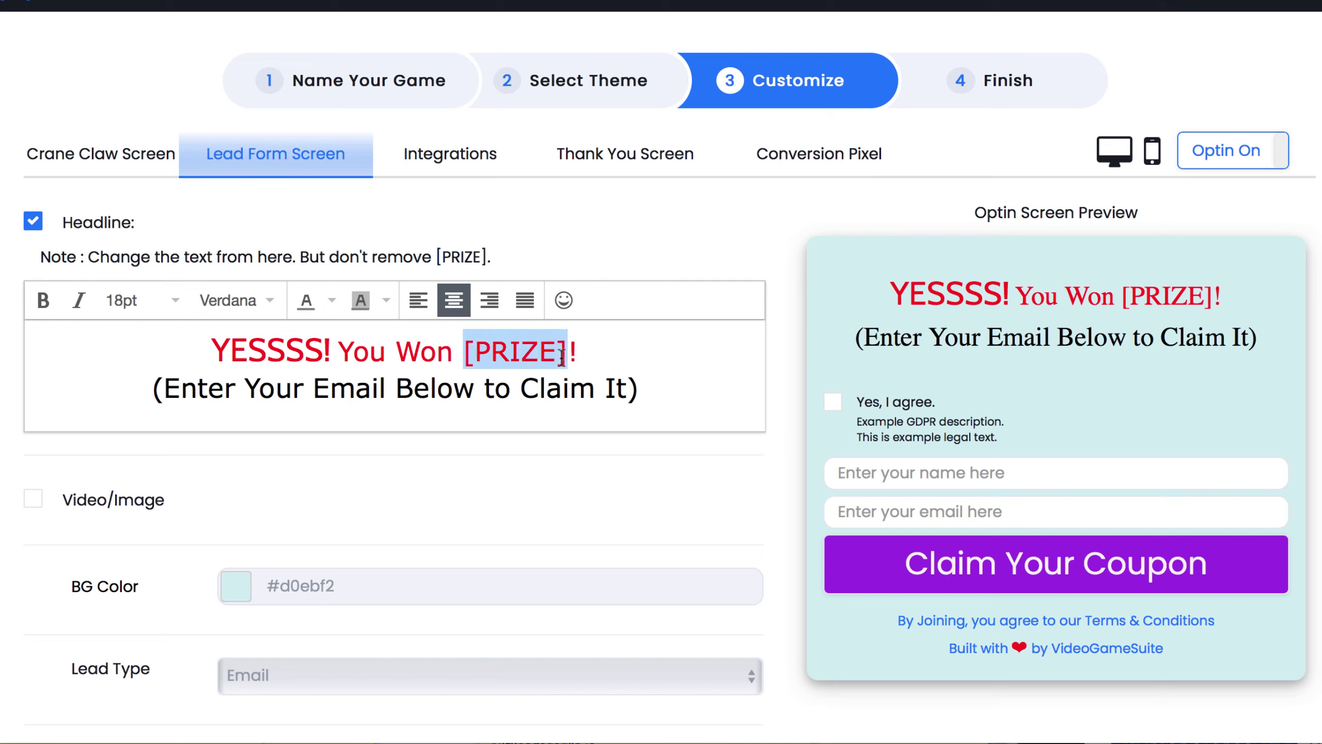
{"action": "left_click", "coordinate": [562, 356]}
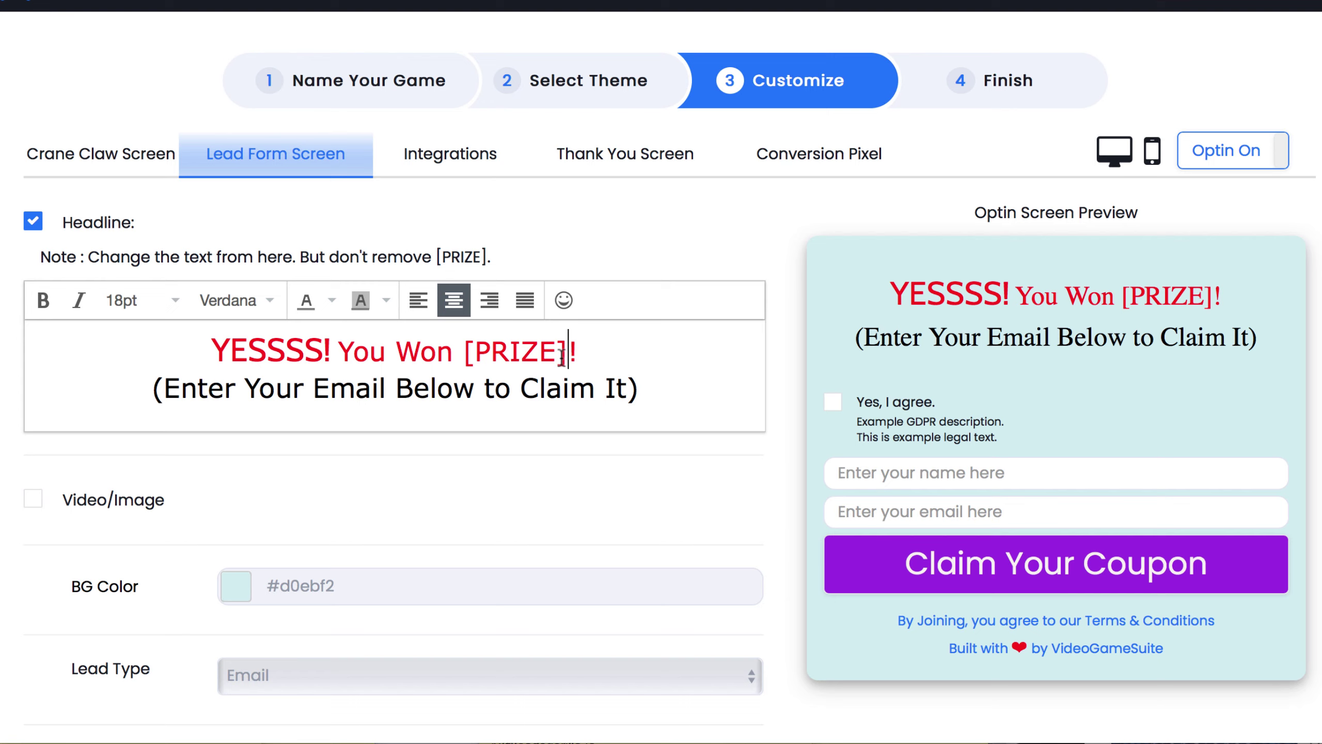
Enable the lead form video and replace its link with a YouTube video
{"action": "scroll", "coordinate": [551, 430], "scroll_direction": "down", "scroll_amount": 2}
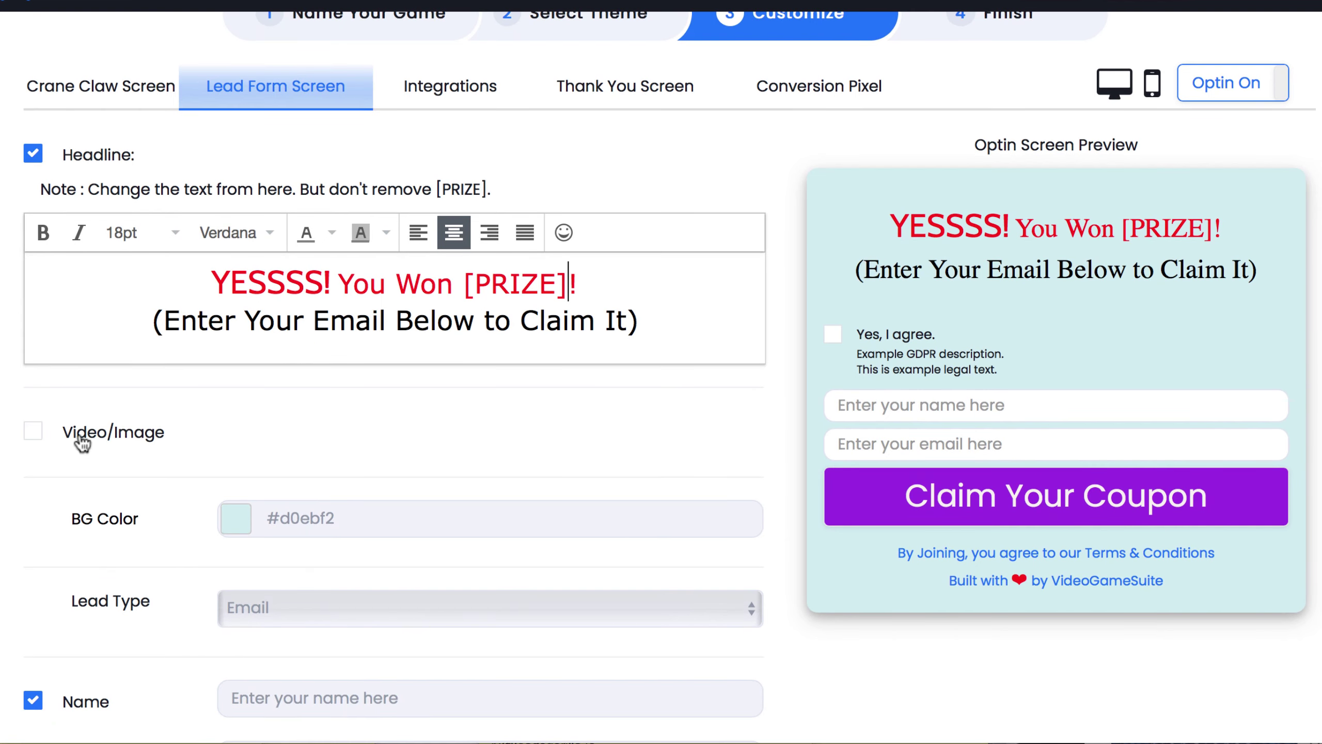
{"action": "left_click", "coordinate": [34, 431]}
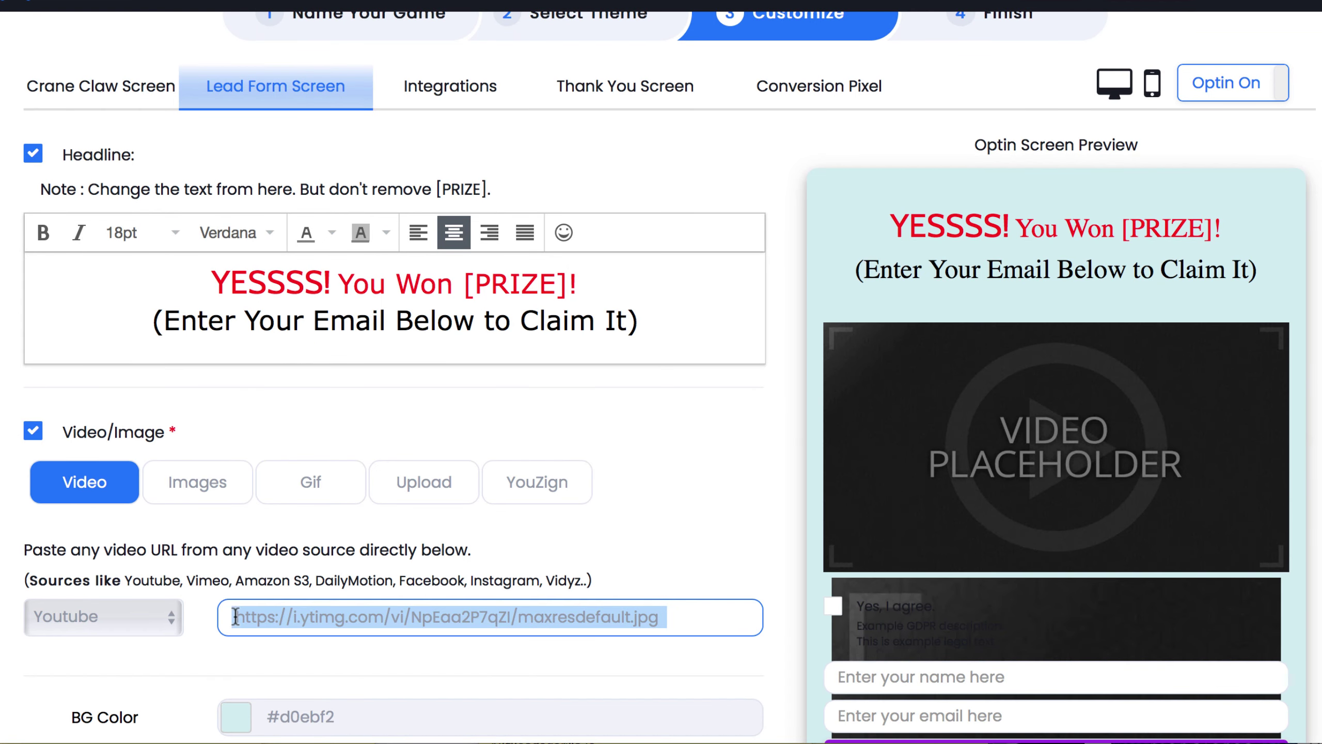
{"action": "right_click", "coordinate": [233, 614]}
{"action": "left_click", "coordinate": [279, 602]}
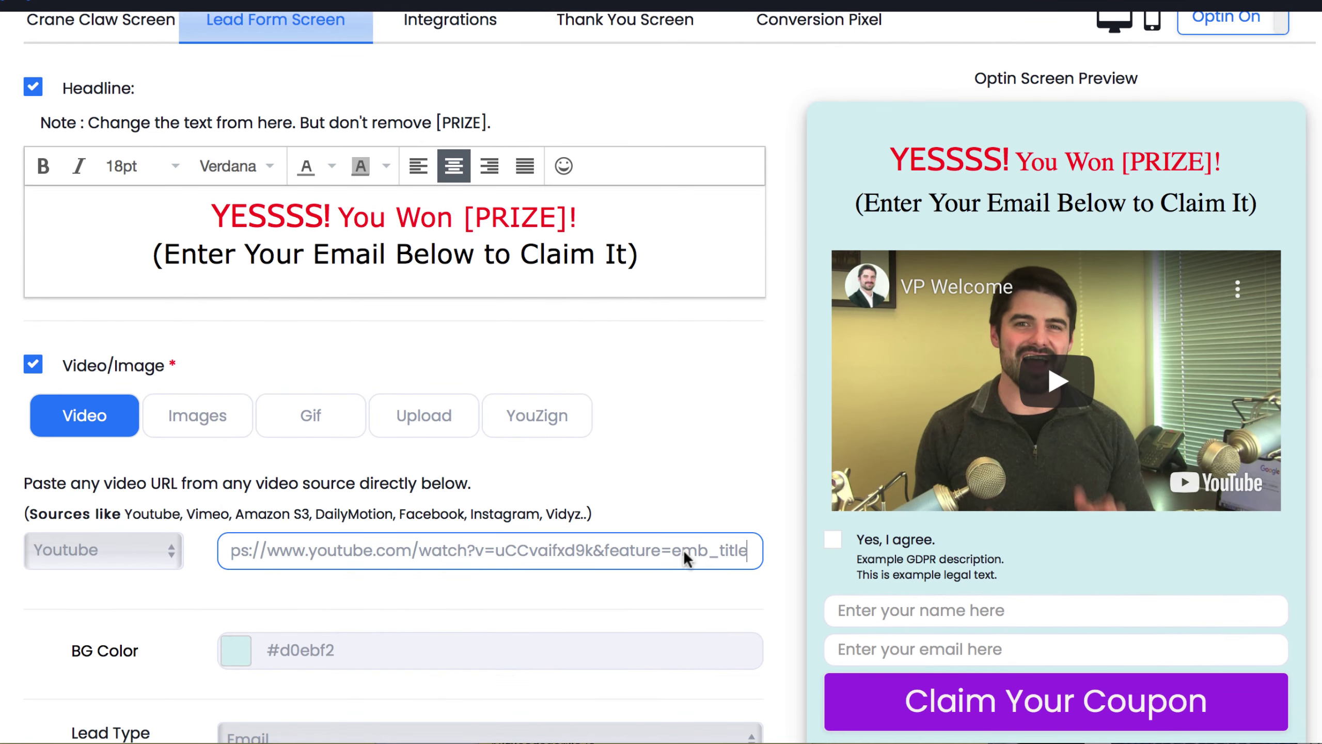
Change the lead form background to a deeper blue, #b2e3f0
{"action": "scroll", "coordinate": [686, 558], "scroll_direction": "down", "scroll_amount": 3}
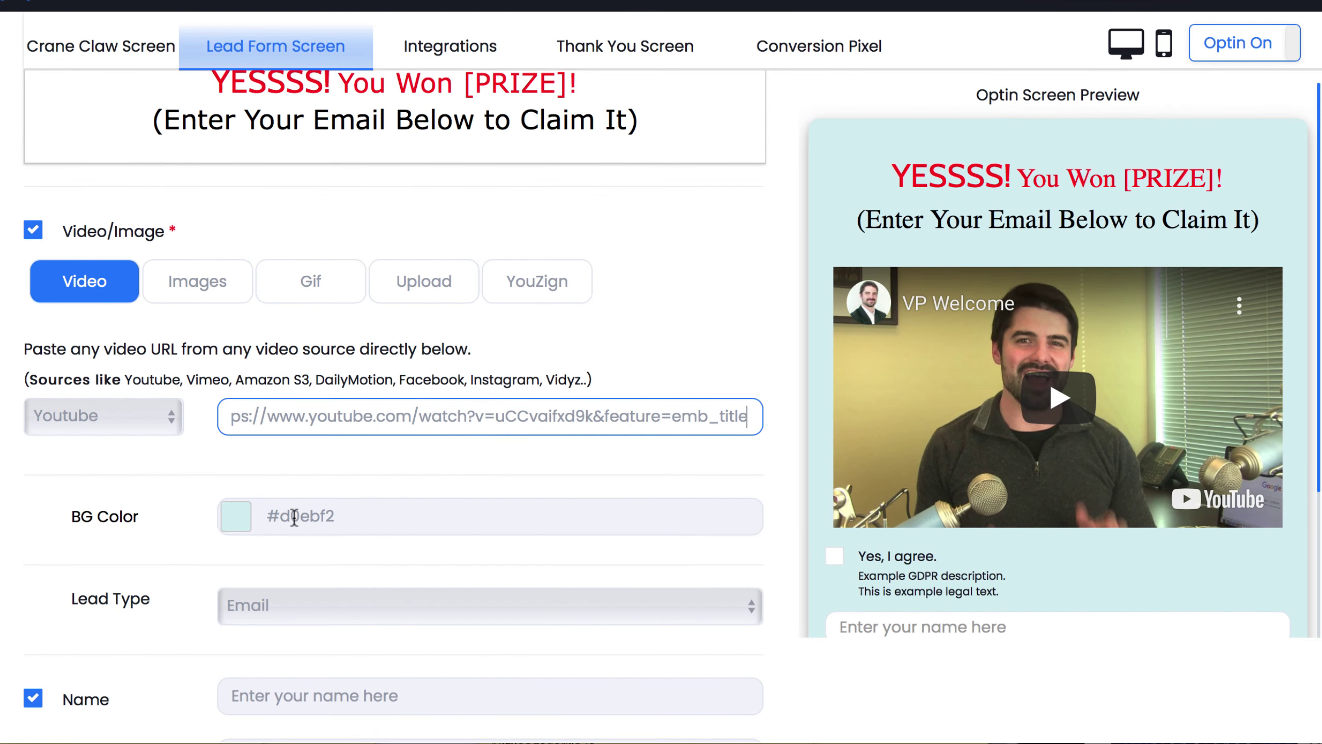
{"action": "scroll", "coordinate": [305, 496], "scroll_direction": "down", "scroll_amount": 1}
{"action": "left_click", "coordinate": [235, 485]}
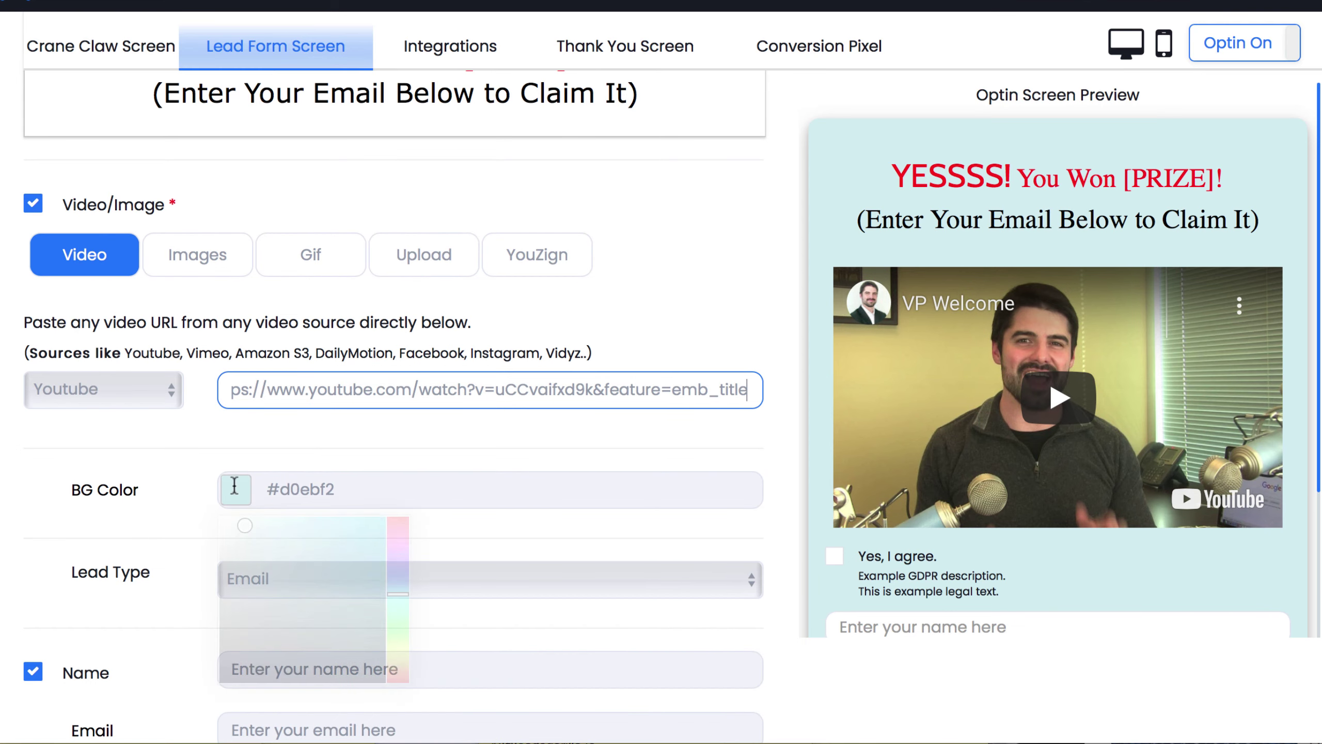
{"action": "mouse_move", "coordinate": [285, 519]}
{"action": "left_mouse_down"}
{"action": "mouse_move", "coordinate": [295, 555]}
{"action": "mouse_move", "coordinate": [288, 544]}
{"action": "mouse_move", "coordinate": [341, 540]}
{"action": "mouse_move", "coordinate": [263, 528]}
{"action": "left_mouse_up"}
{"action": "left_click", "coordinate": [59, 528]}
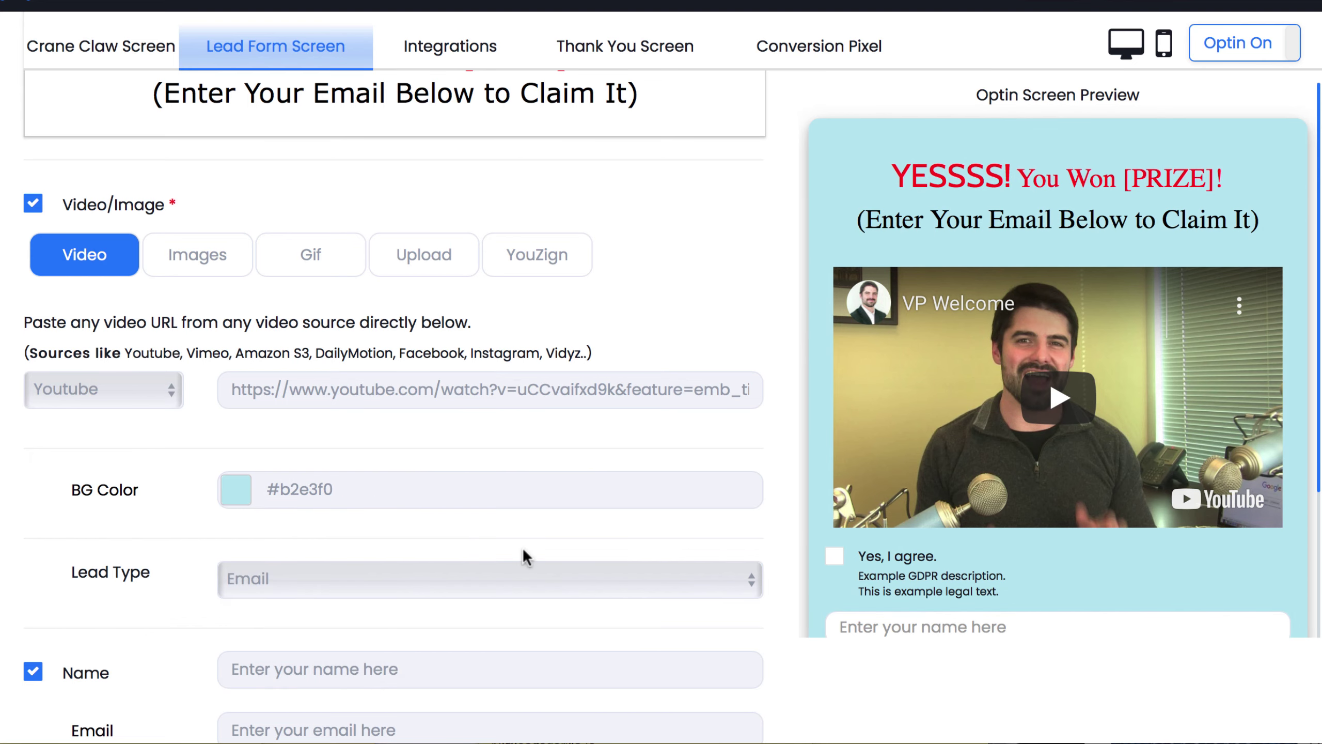
Turn off the Name field, toggling GDPR consent off and back on
{"action": "scroll", "coordinate": [525, 551], "scroll_direction": "down", "scroll_amount": 2}
{"action": "scroll", "coordinate": [945, 461], "scroll_direction": "down", "scroll_amount": 2}
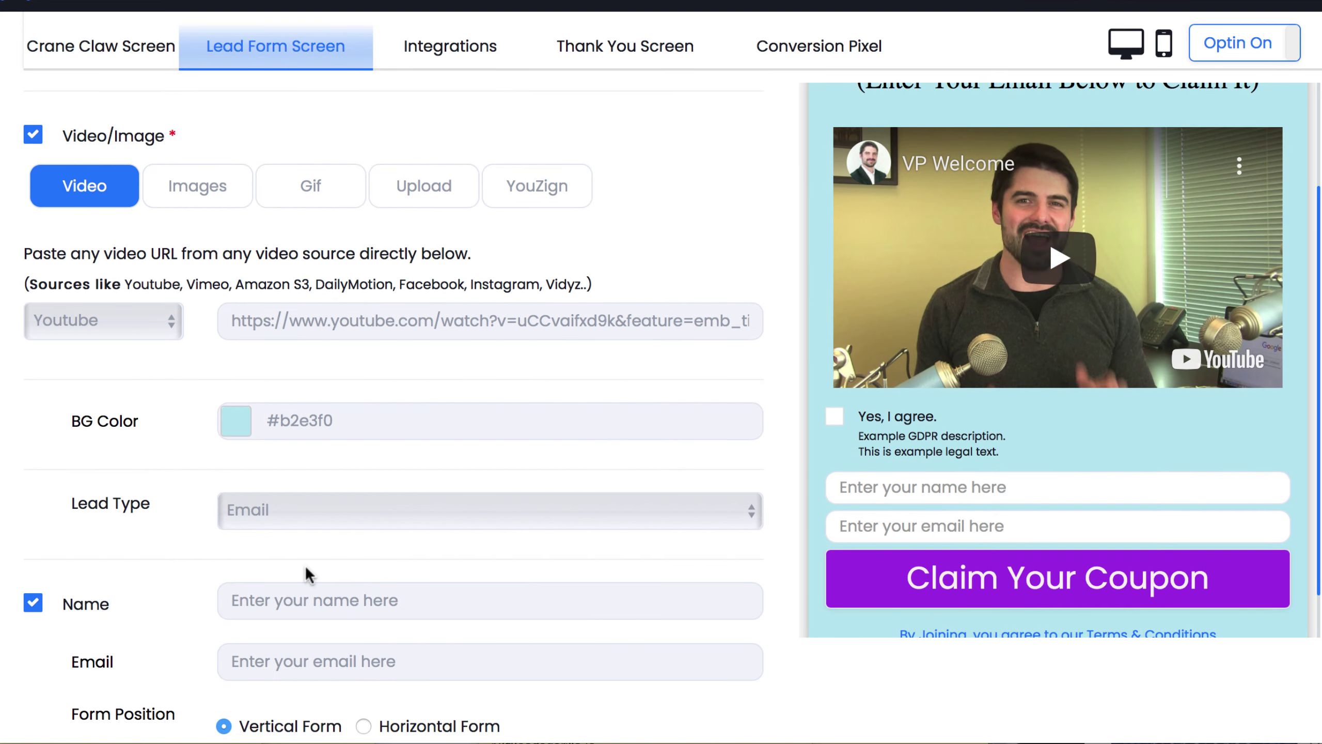
{"action": "scroll", "coordinate": [304, 575], "scroll_direction": "down", "scroll_amount": 2}
{"action": "left_click", "coordinate": [33, 487]}
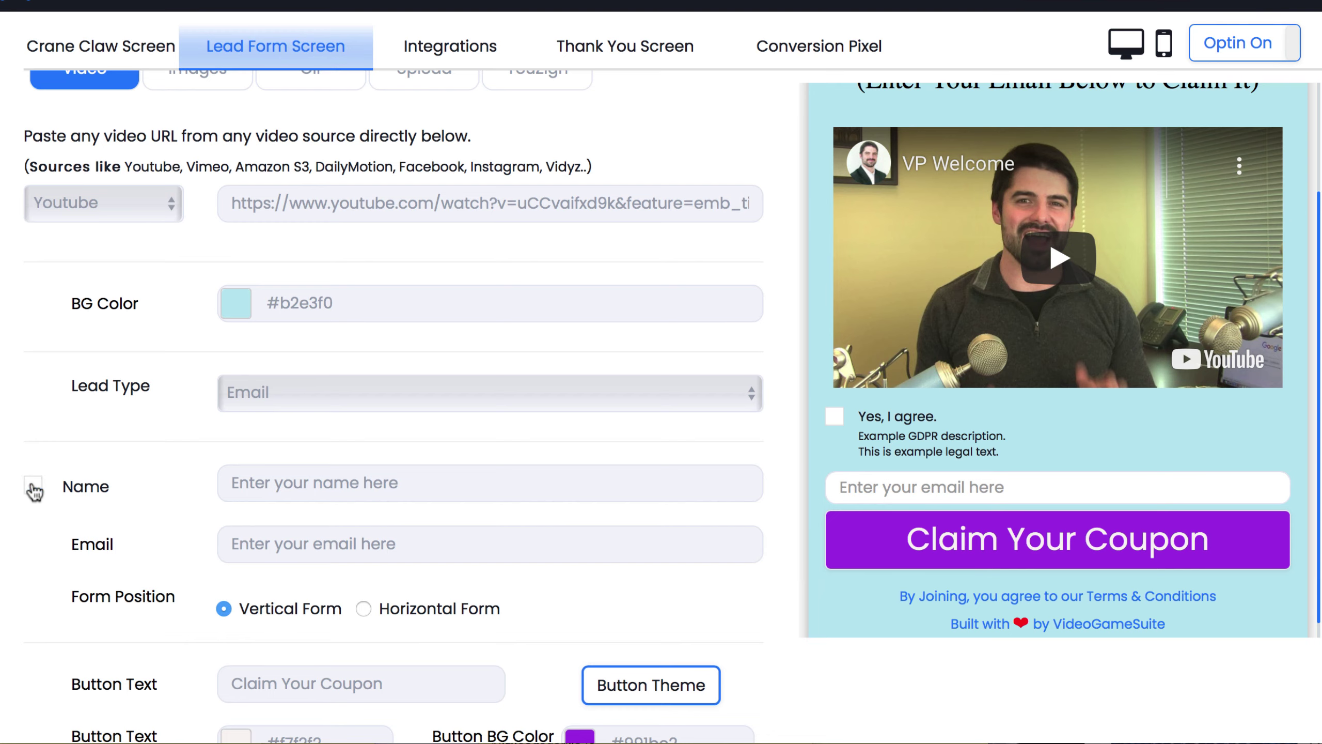
{"action": "scroll", "coordinate": [133, 525], "scroll_direction": "down", "scroll_amount": 8}
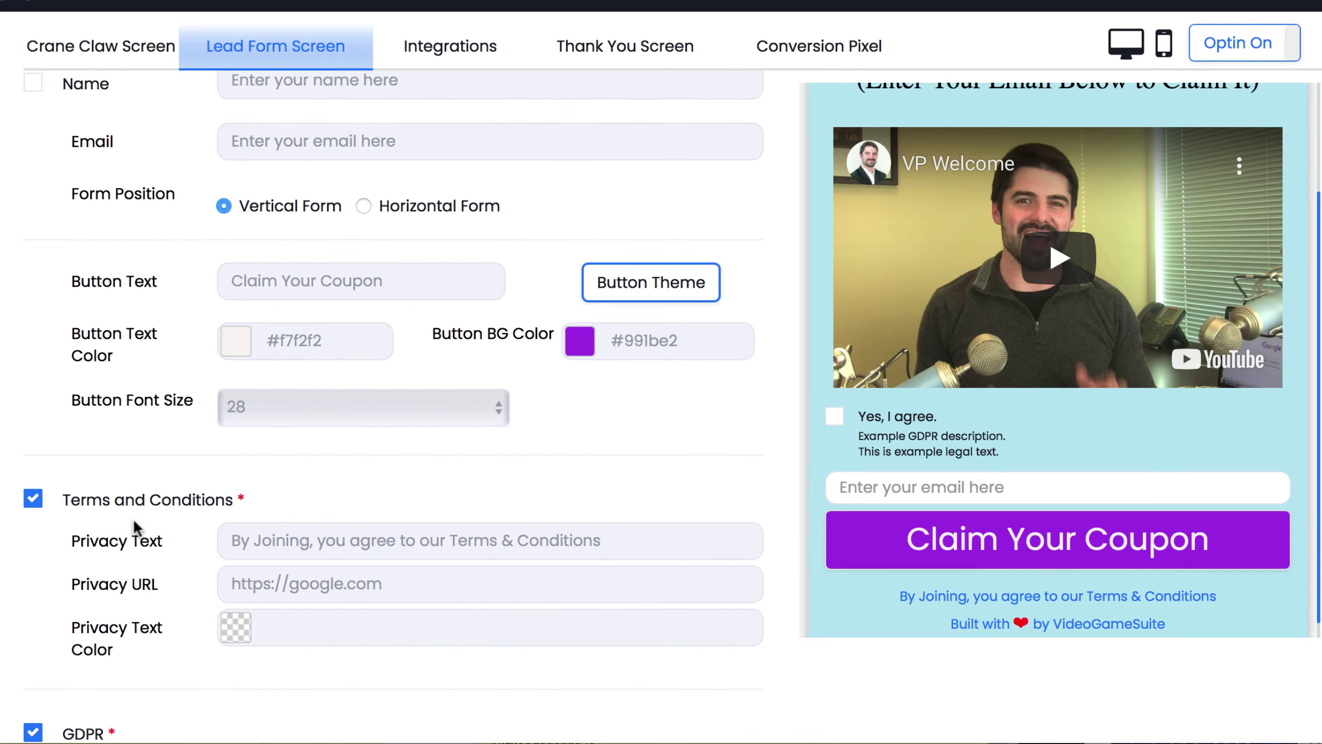
{"action": "scroll", "coordinate": [133, 528], "scroll_direction": "down", "scroll_amount": 7}
{"action": "left_click", "coordinate": [31, 357]}
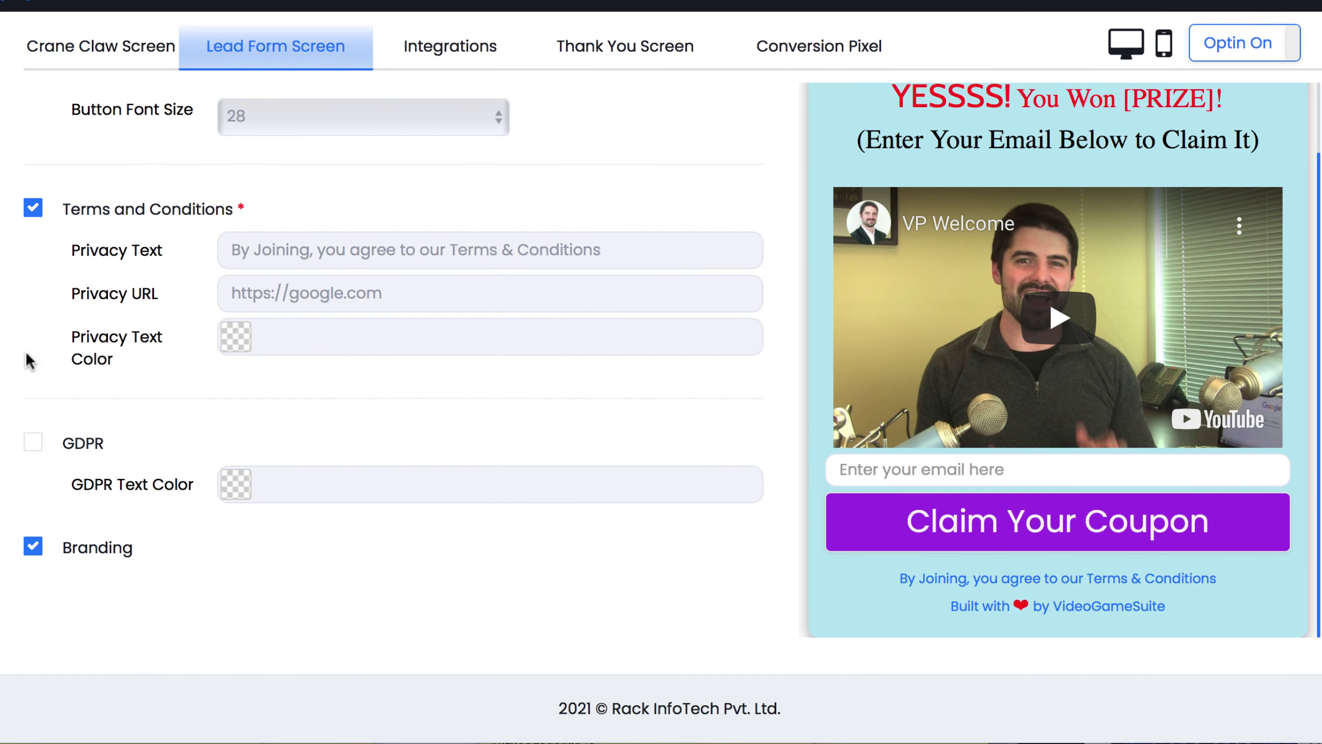
{"action": "left_click", "coordinate": [32, 443]}
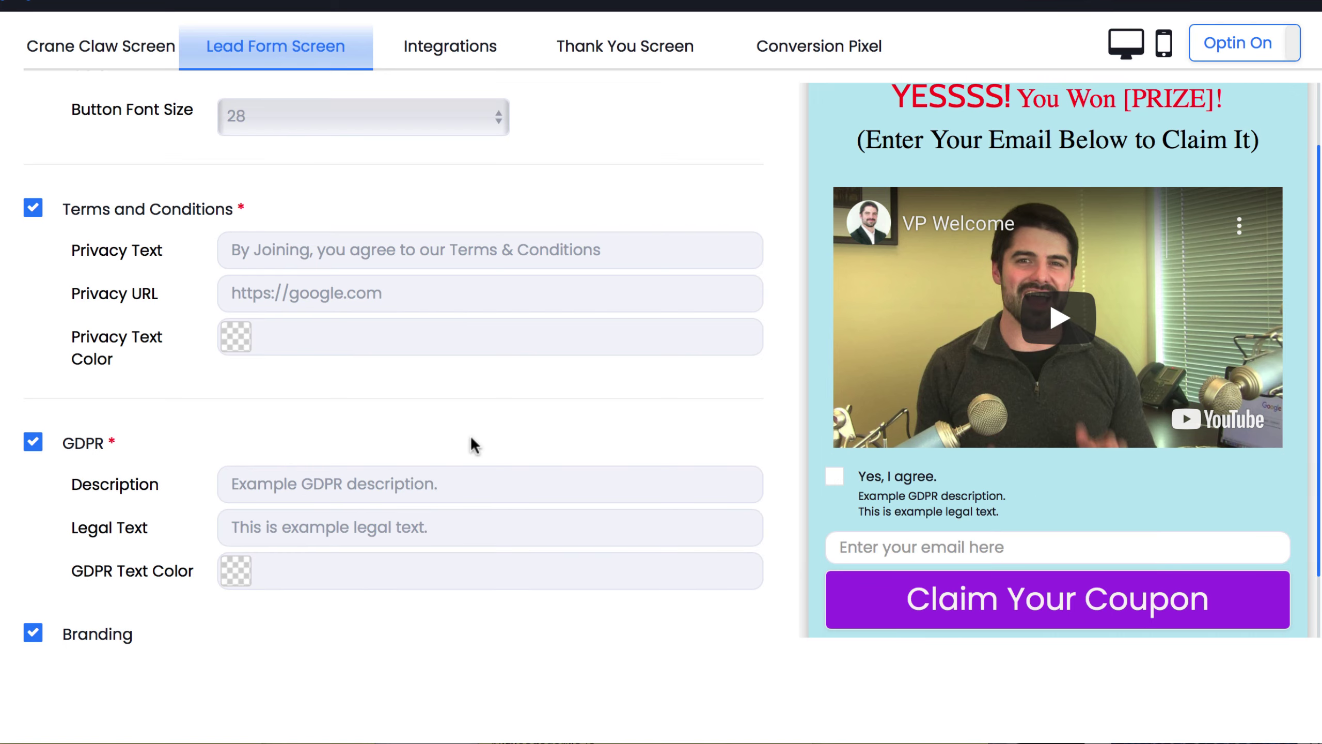
{"action": "scroll", "coordinate": [470, 435], "scroll_direction": "up", "scroll_amount": 20}
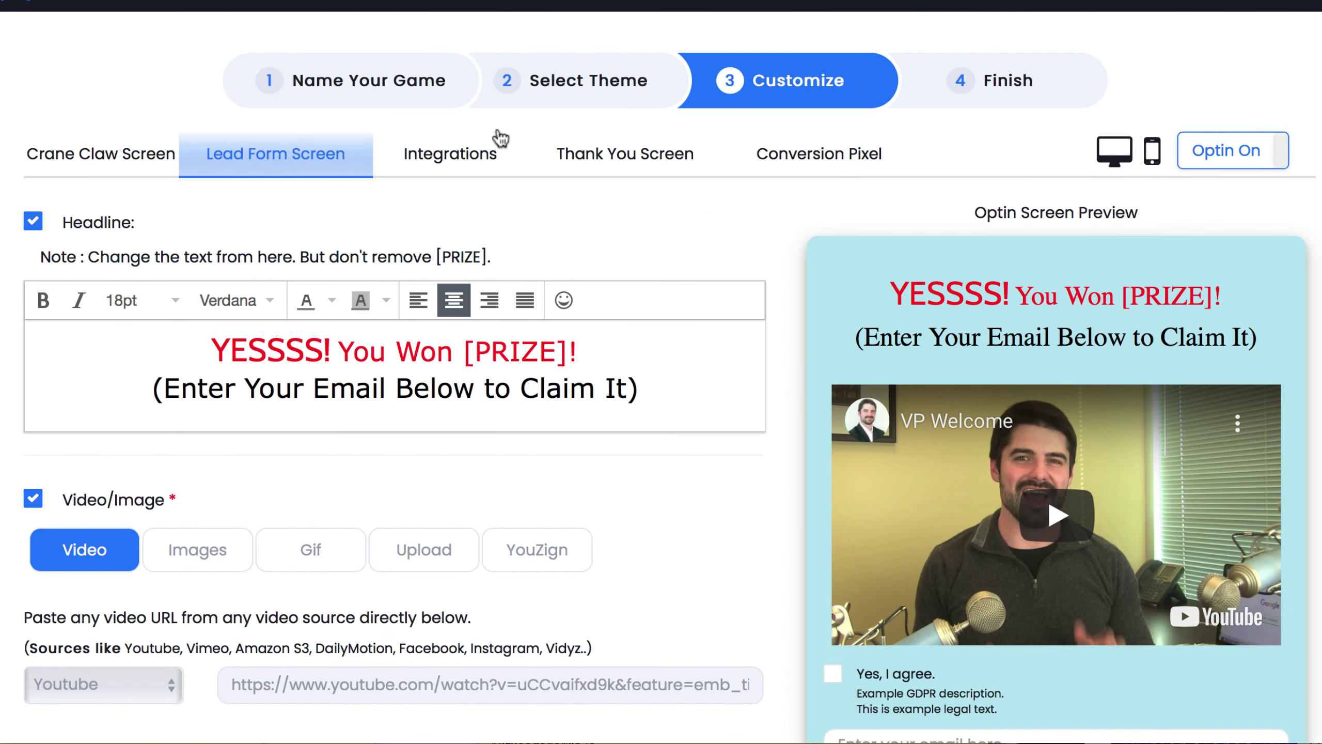
Choose Save In App as the integration that stores the game's leads
{"action": "left_click", "coordinate": [471, 154]}
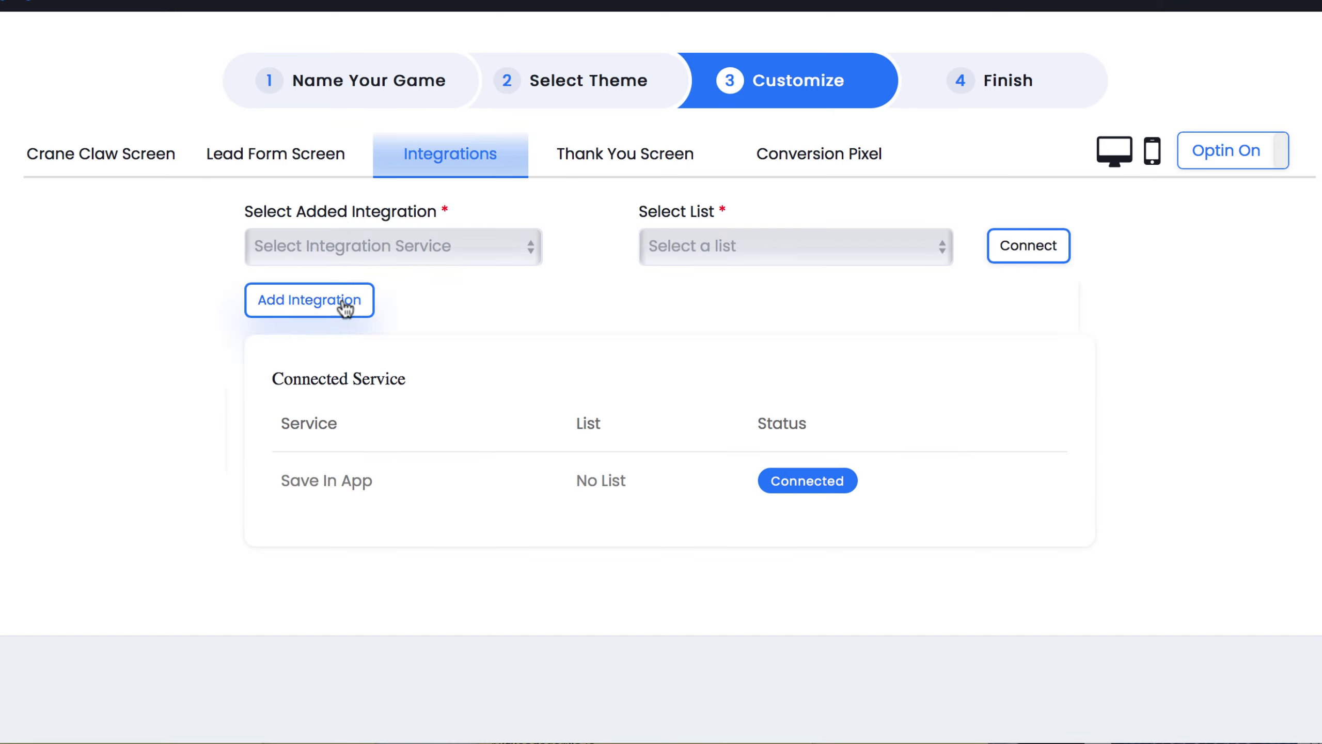
{"action": "left_click", "coordinate": [377, 249]}
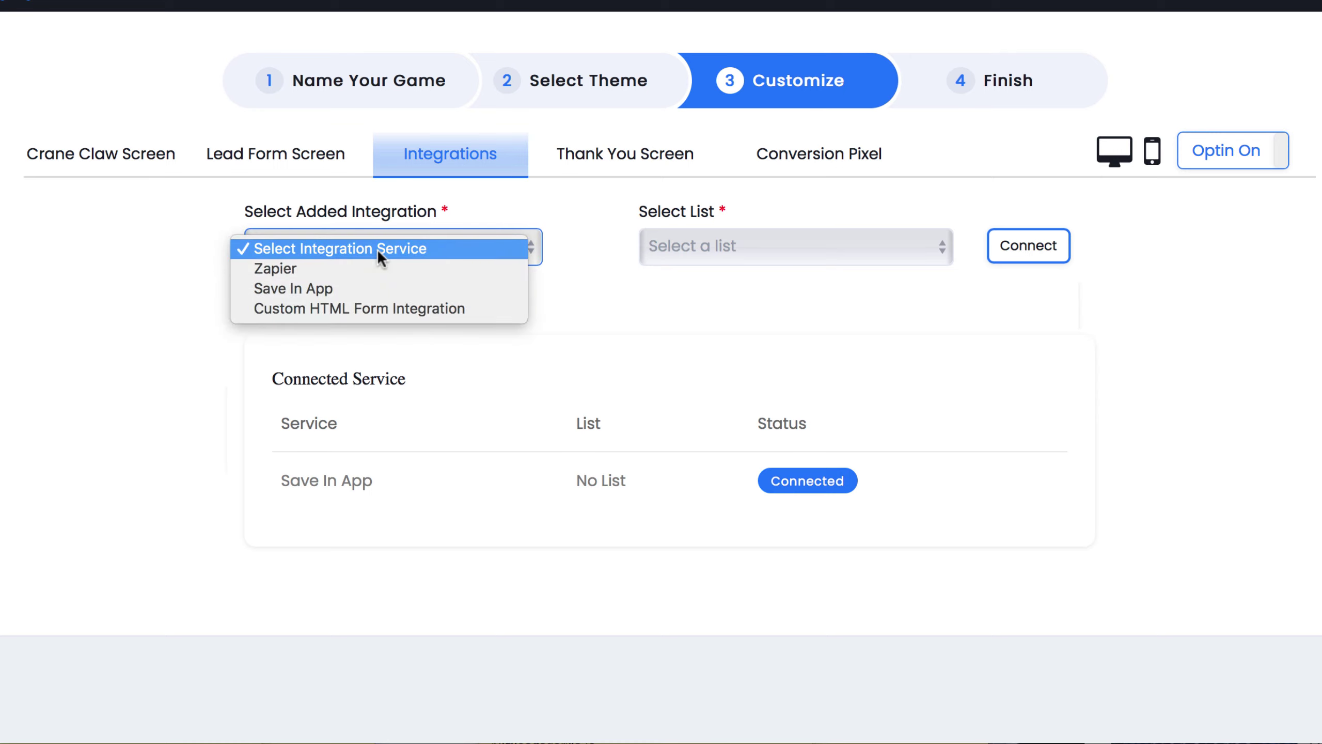
{"action": "left_click", "coordinate": [370, 288]}
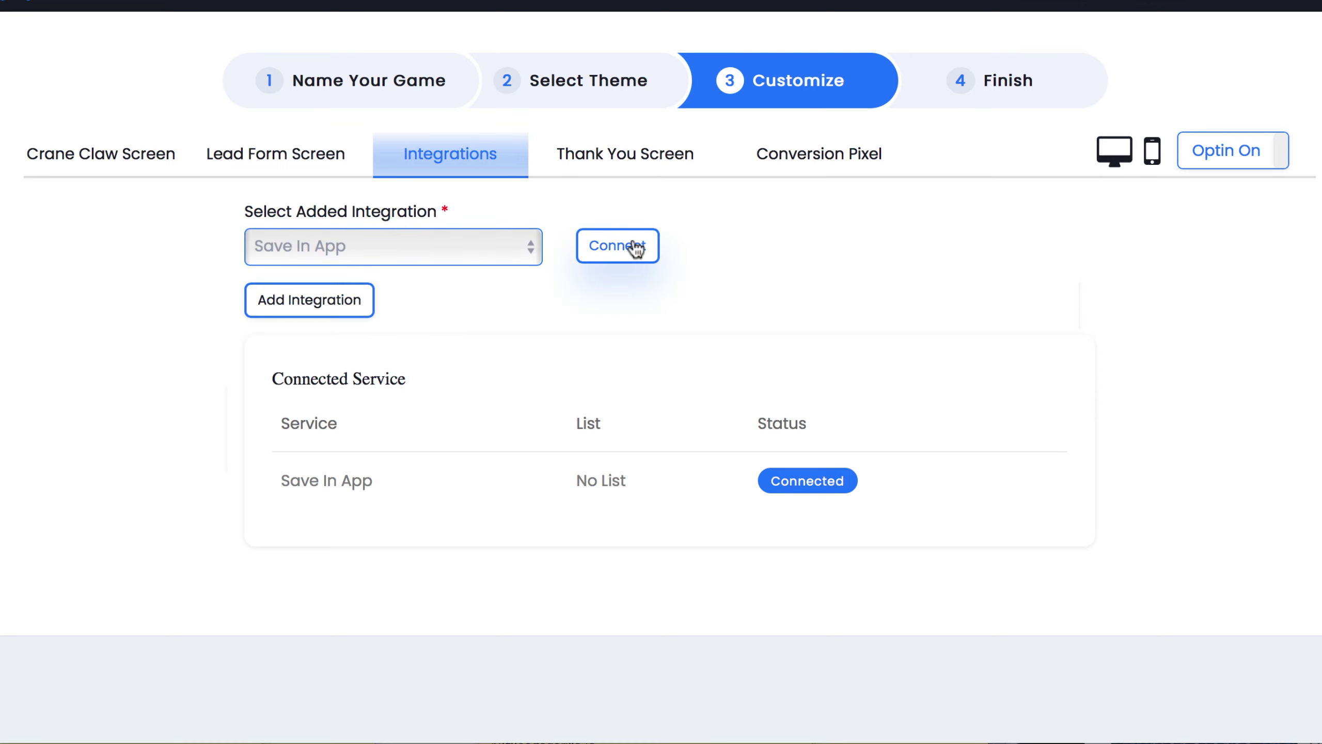
{"action": "left_click", "coordinate": [641, 167]}
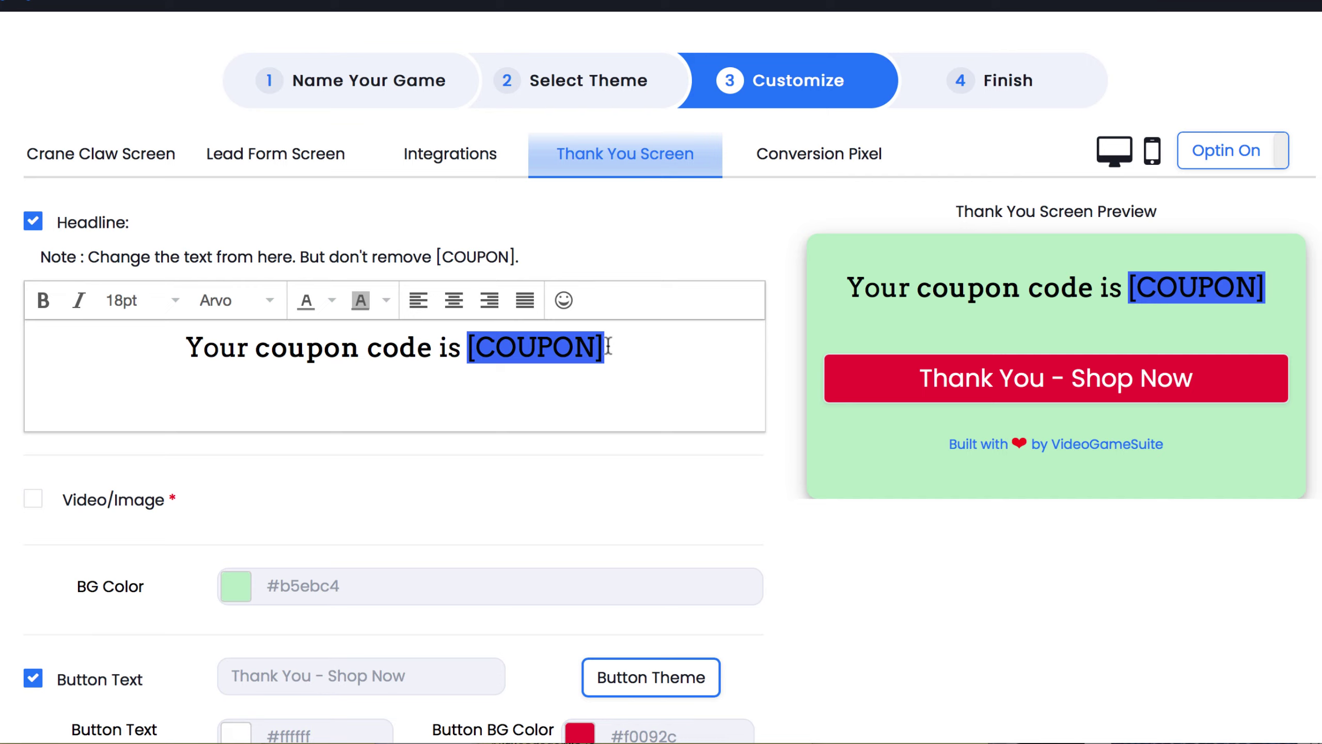
Select the [COUPON] headline placeholder, then add and remove the video/image section
{"action": "left_click_drag", "start_coordinate": [608, 347], "coordinate": [449, 359]}
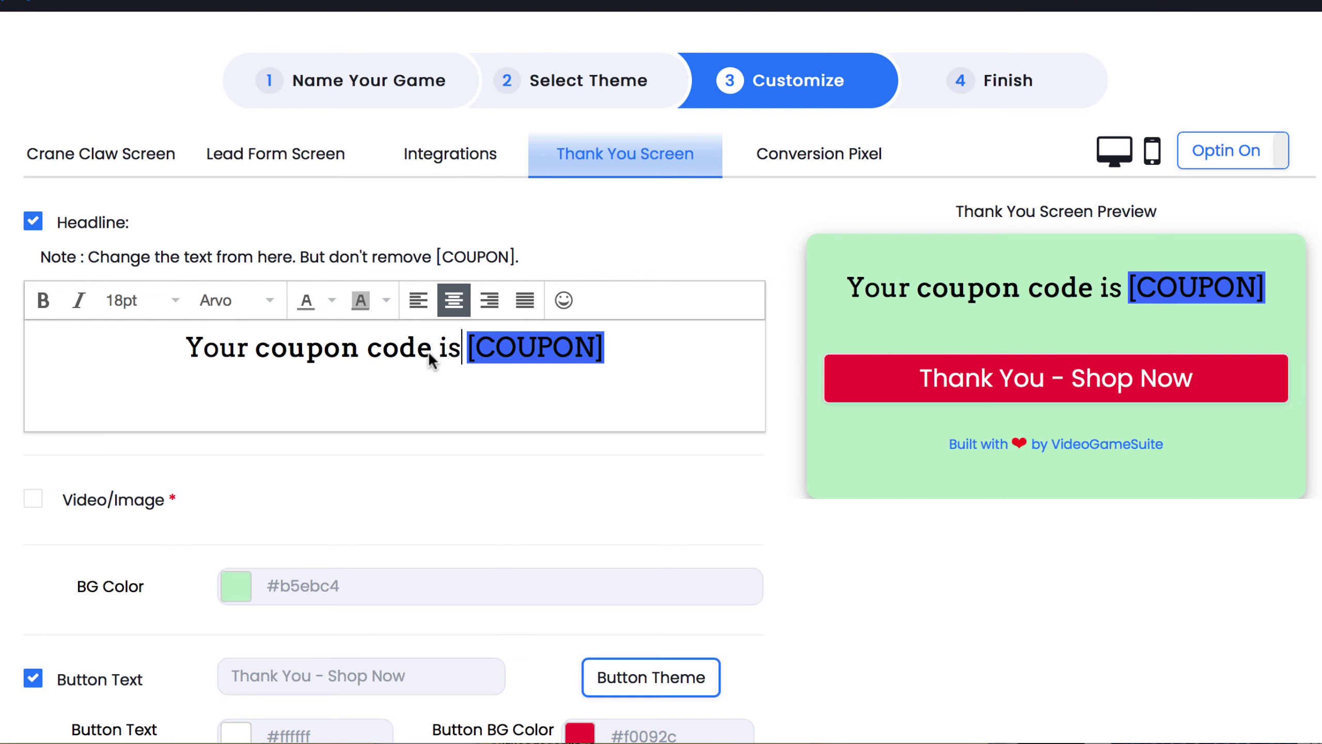
{"action": "scroll", "coordinate": [511, 479], "scroll_direction": "down", "scroll_amount": 3}
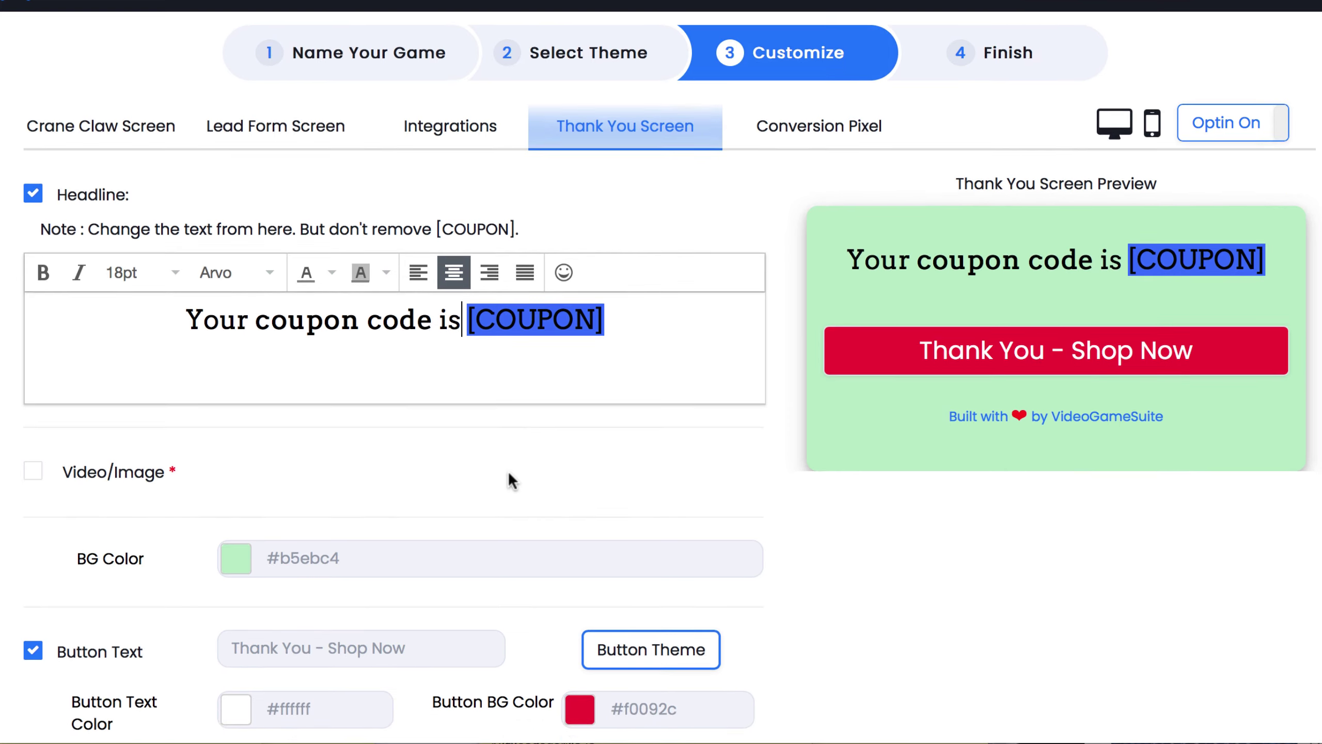
{"action": "scroll", "coordinate": [510, 479], "scroll_direction": "down", "scroll_amount": 3}
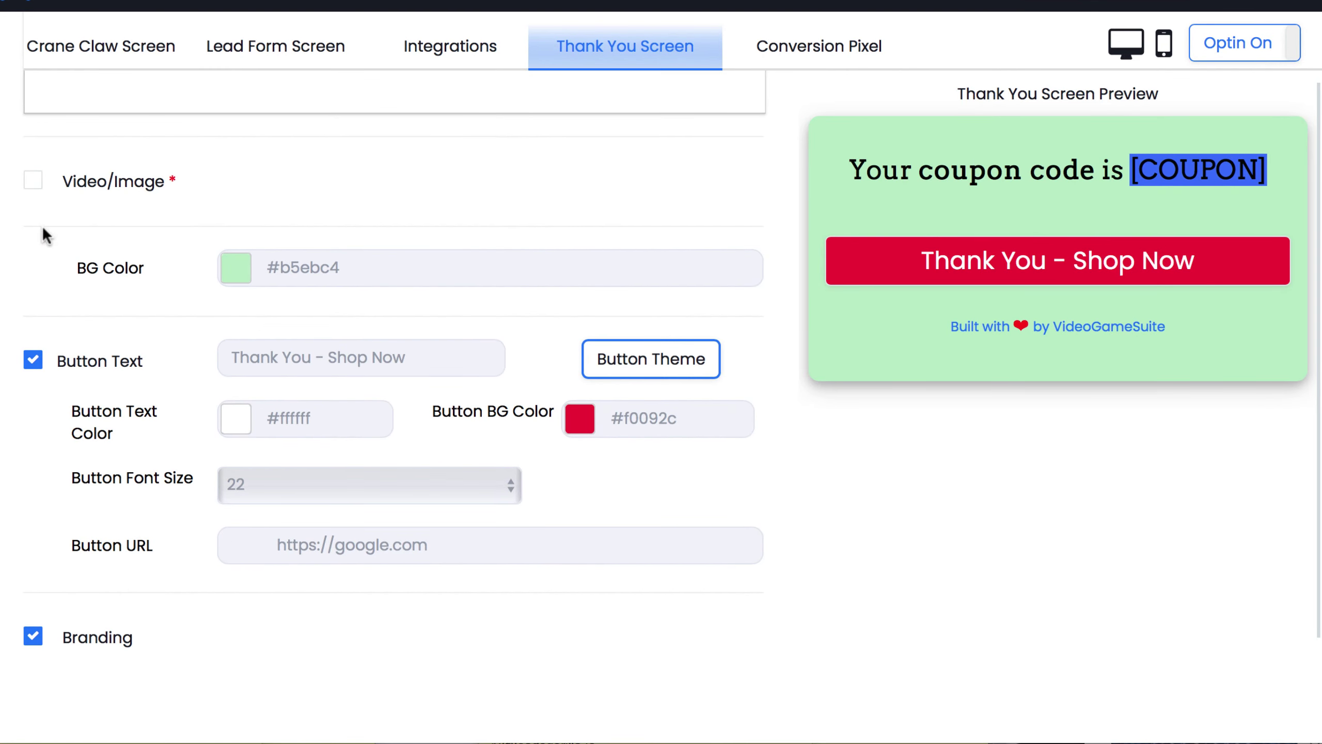
{"action": "left_click", "coordinate": [33, 182]}
{"action": "left_click", "coordinate": [32, 182]}
{"action": "scroll", "coordinate": [266, 272], "scroll_direction": "down", "scroll_amount": 2}
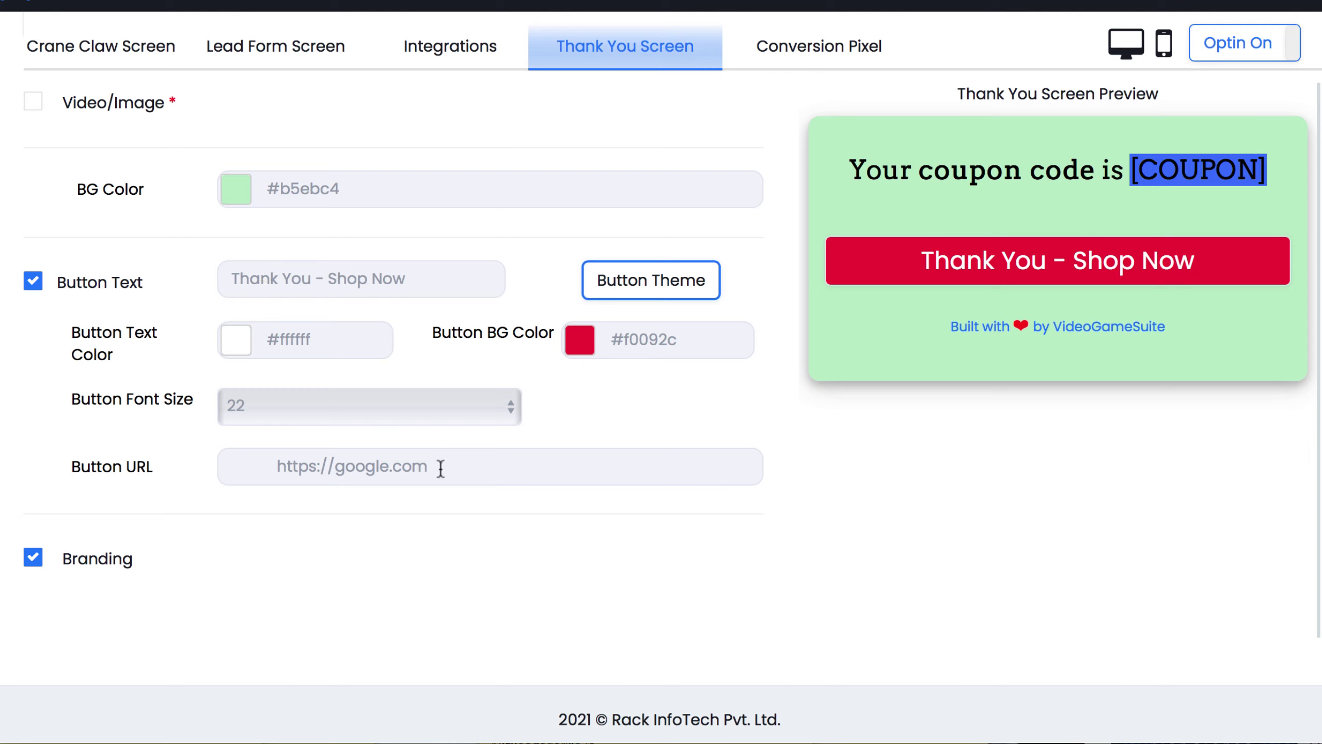
{"action": "left_click", "coordinate": [463, 467]}
{"action": "left_click_drag", "start_coordinate": [449, 467], "coordinate": [340, 467]}
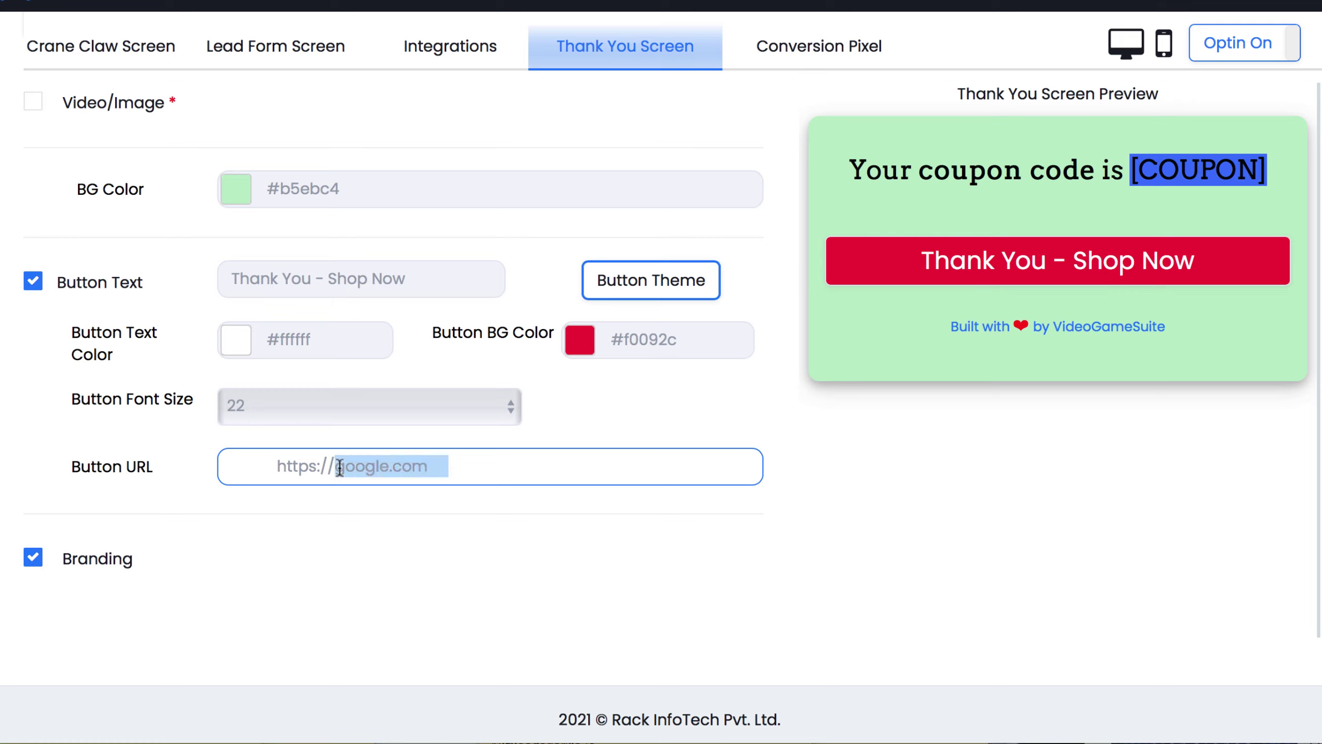
{"action": "type", "text": "yoursalespa"}
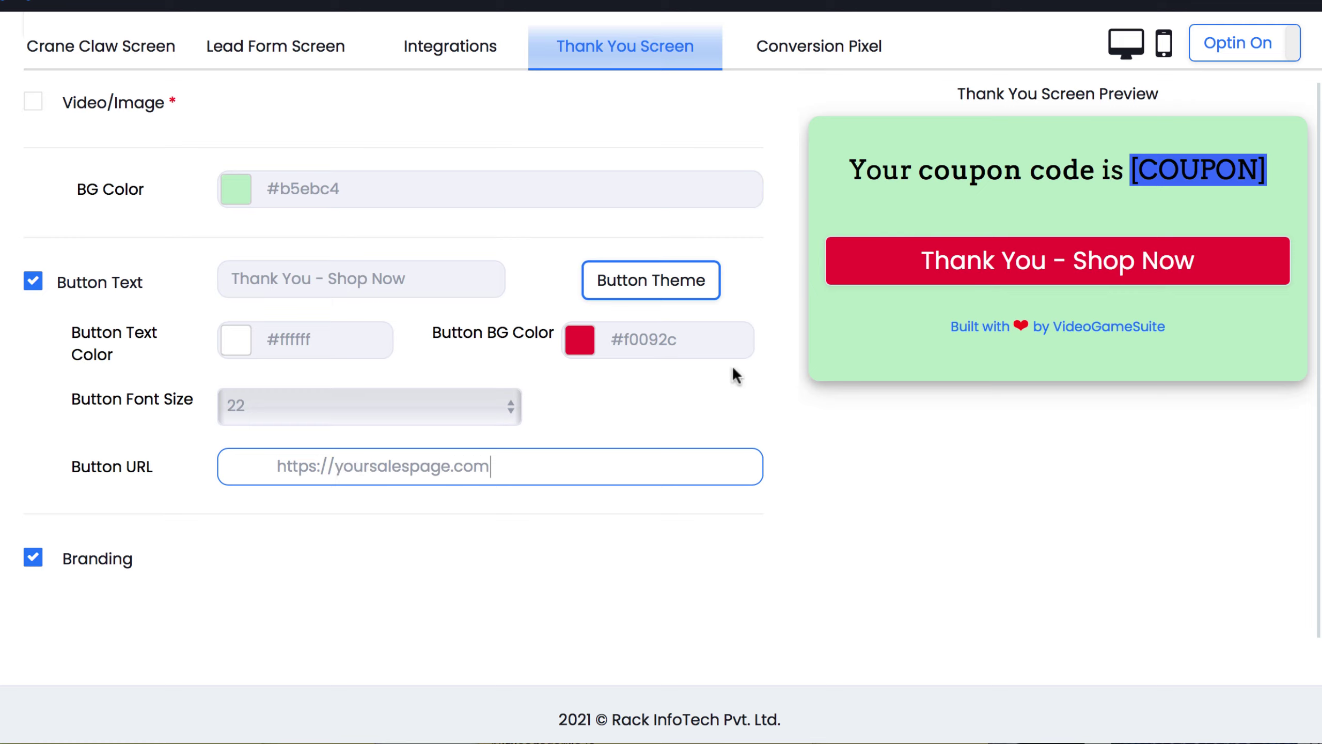
Give the thank-you button the dark red background colour #c72e45
{"action": "left_click", "coordinate": [651, 341]}
{"action": "left_click", "coordinate": [688, 438]}
{"action": "left_click_drag", "start_coordinate": [687, 439], "coordinate": [691, 398]}
{"action": "left_click", "coordinate": [928, 466]}
{"action": "scroll", "coordinate": [929, 467], "scroll_direction": "up", "scroll_amount": 5}
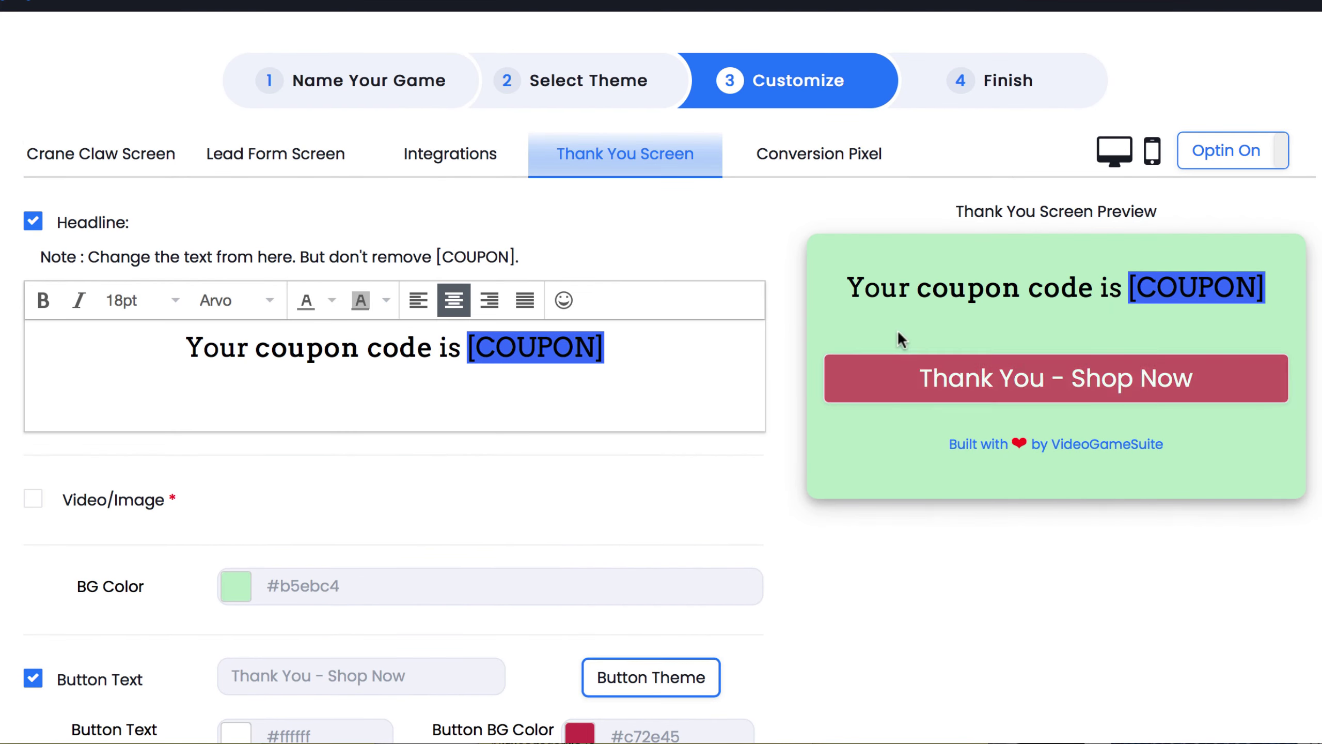
Save and publish the Crane Claw game, then dismiss the 'Campaign settings saved' notice
{"action": "left_click", "coordinate": [818, 127]}
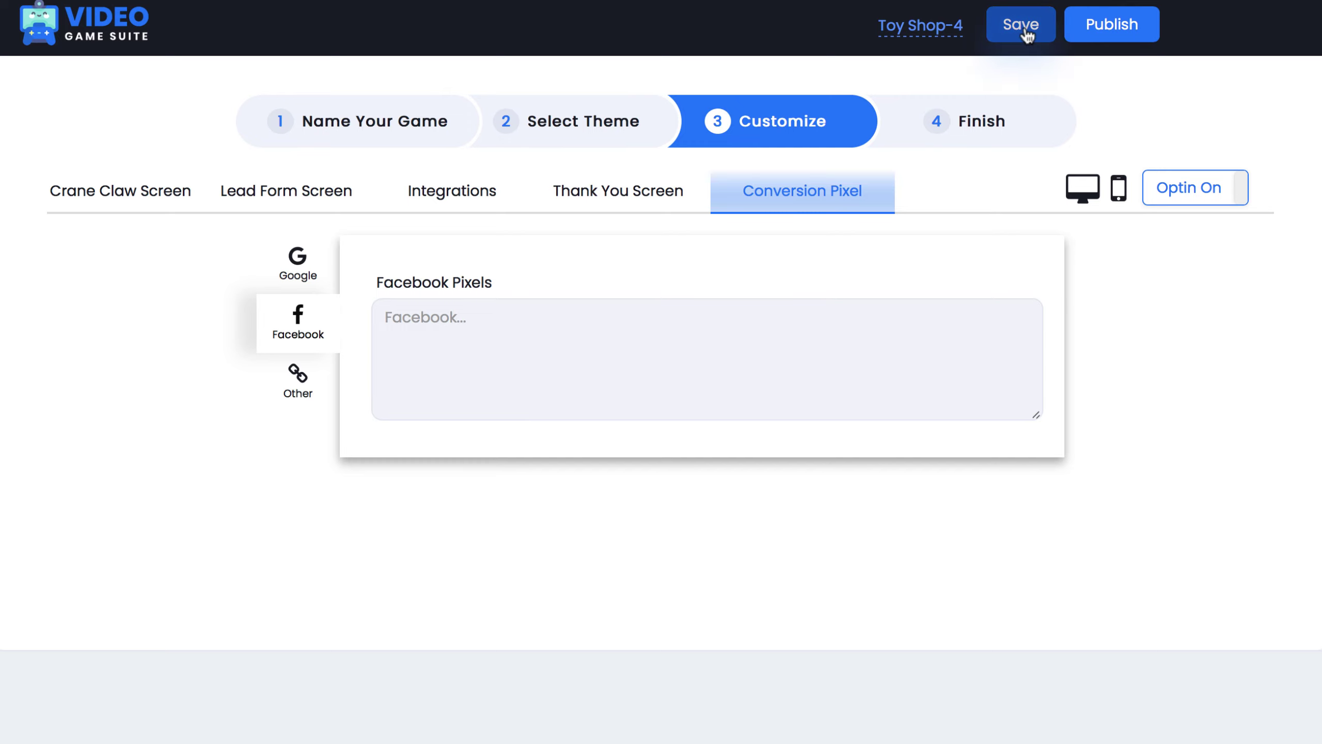
{"action": "left_click", "coordinate": [1096, 30]}
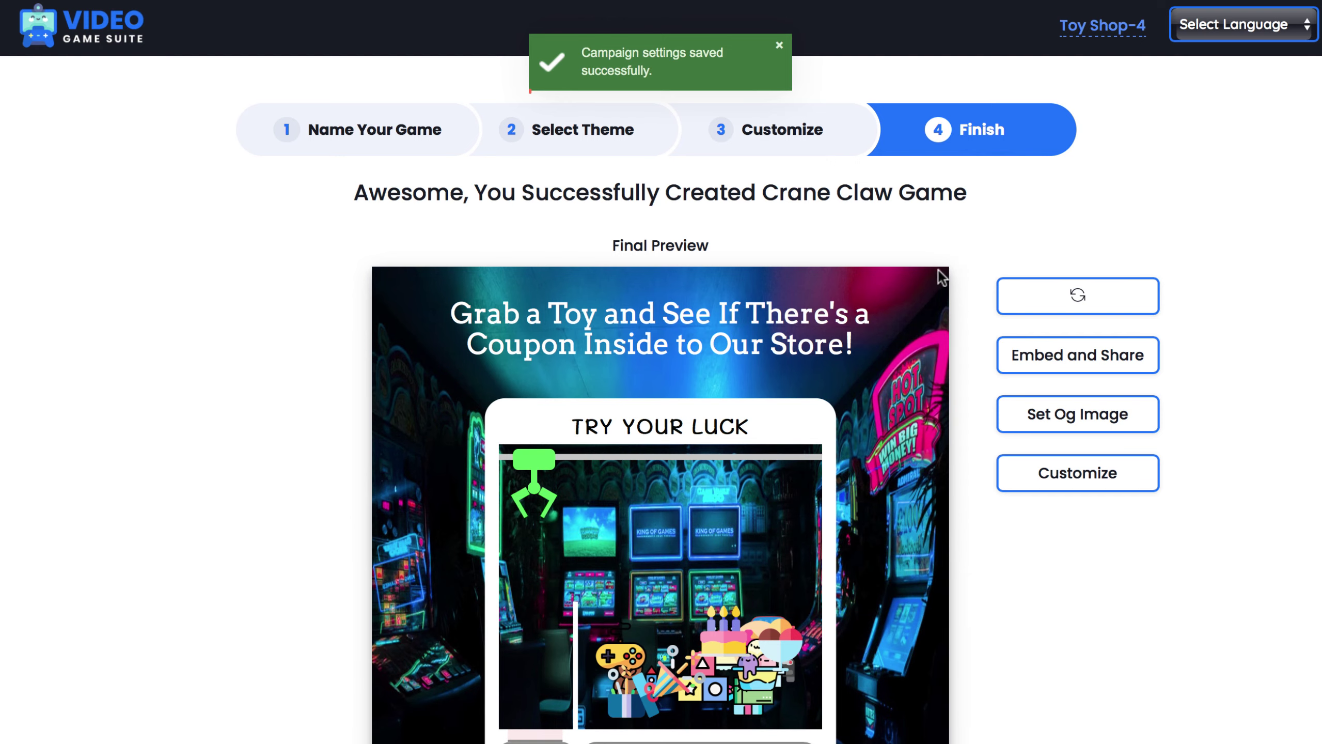
{"action": "left_click", "coordinate": [779, 47]}
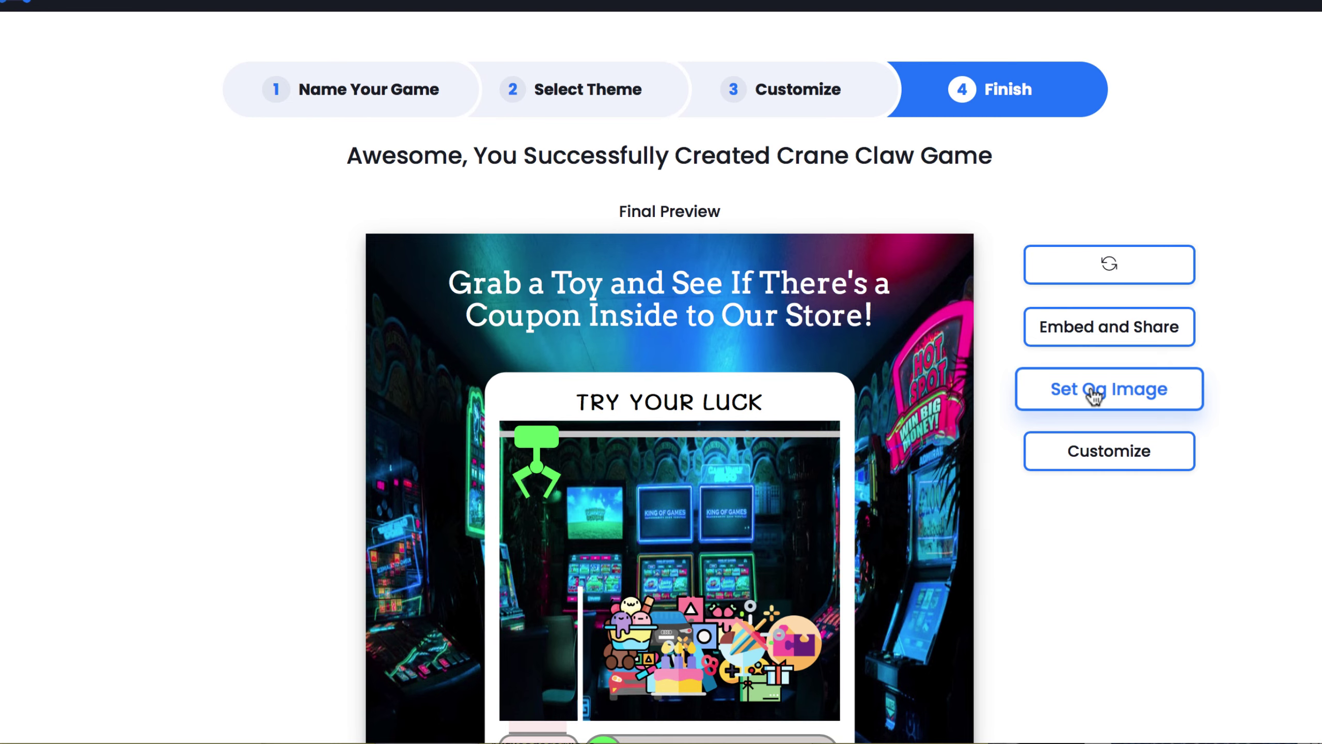
{"action": "left_click", "coordinate": [1094, 336]}
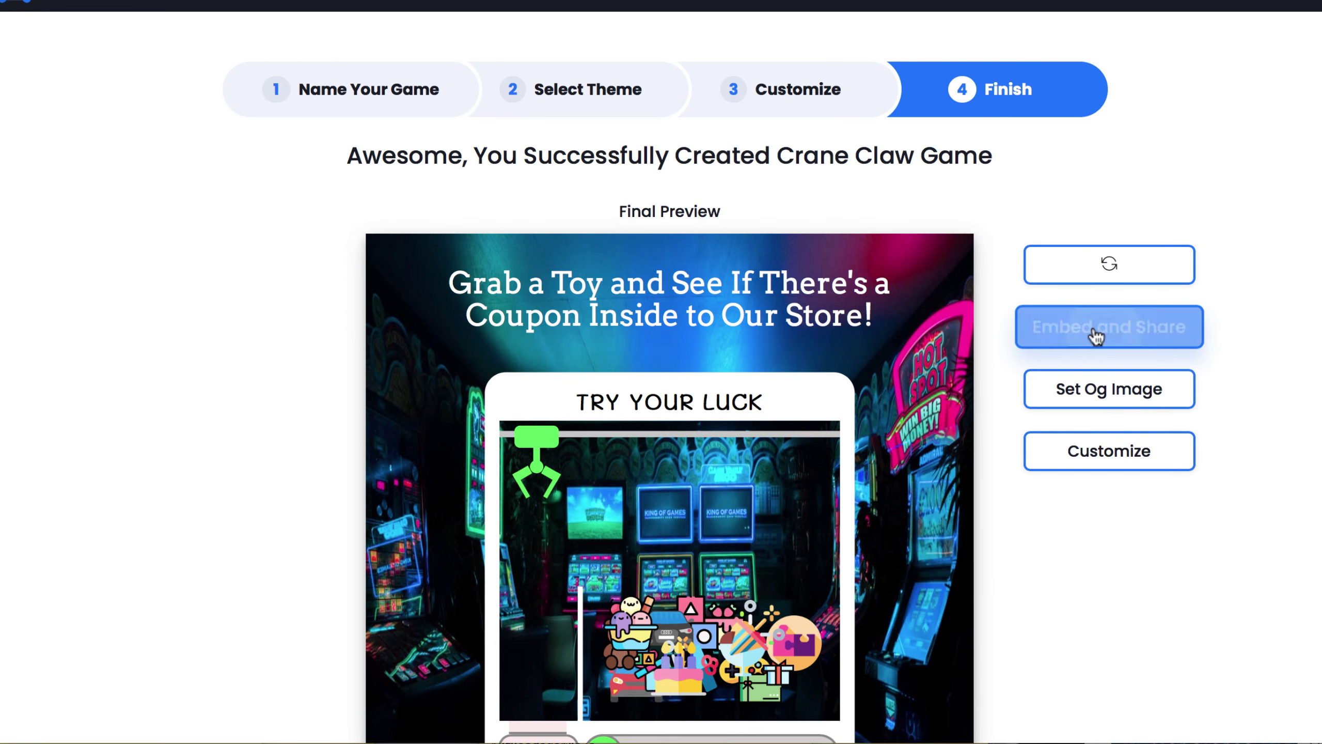
{"action": "left_click", "coordinate": [795, 151]}
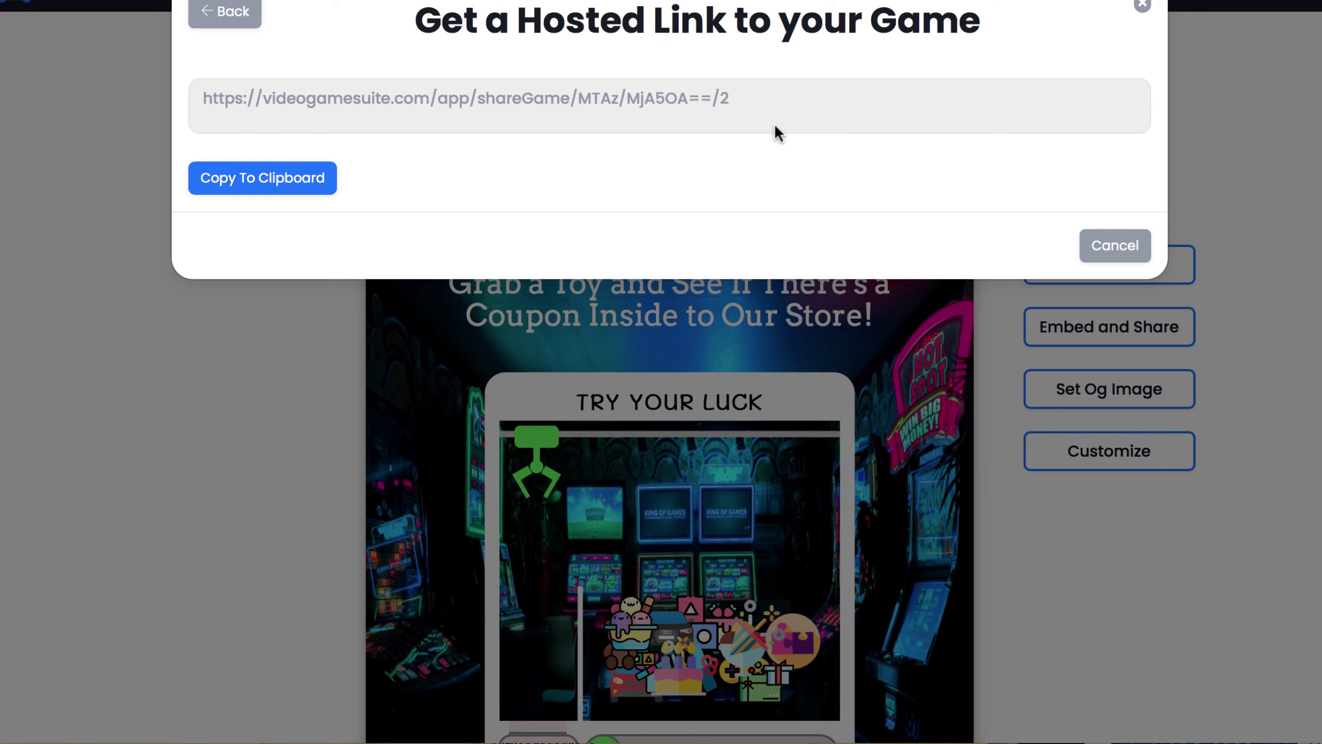
{"action": "left_click_drag", "start_coordinate": [745, 97], "coordinate": [194, 95]}
{"action": "left_click", "coordinate": [235, 15]}
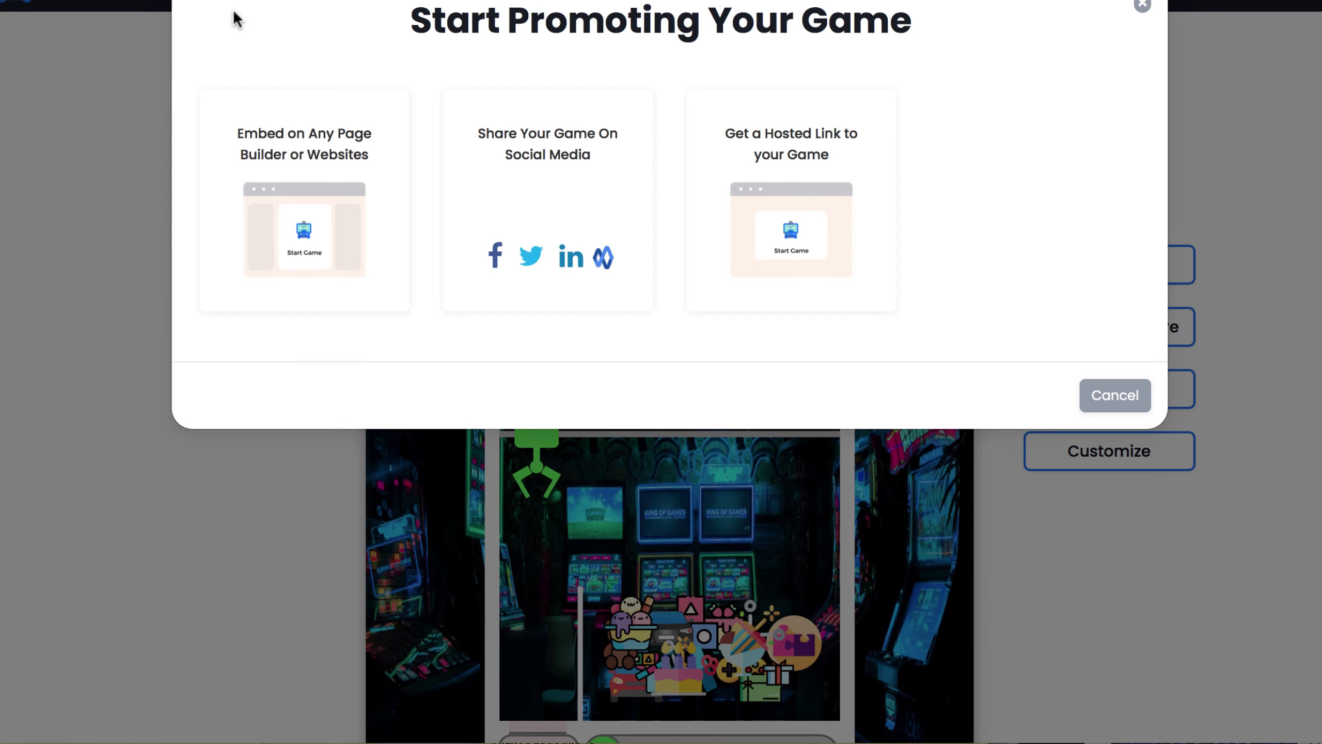
{"action": "left_click", "coordinate": [305, 208]}
{"action": "left_click_drag", "start_coordinate": [204, 220], "coordinate": [610, 349]}
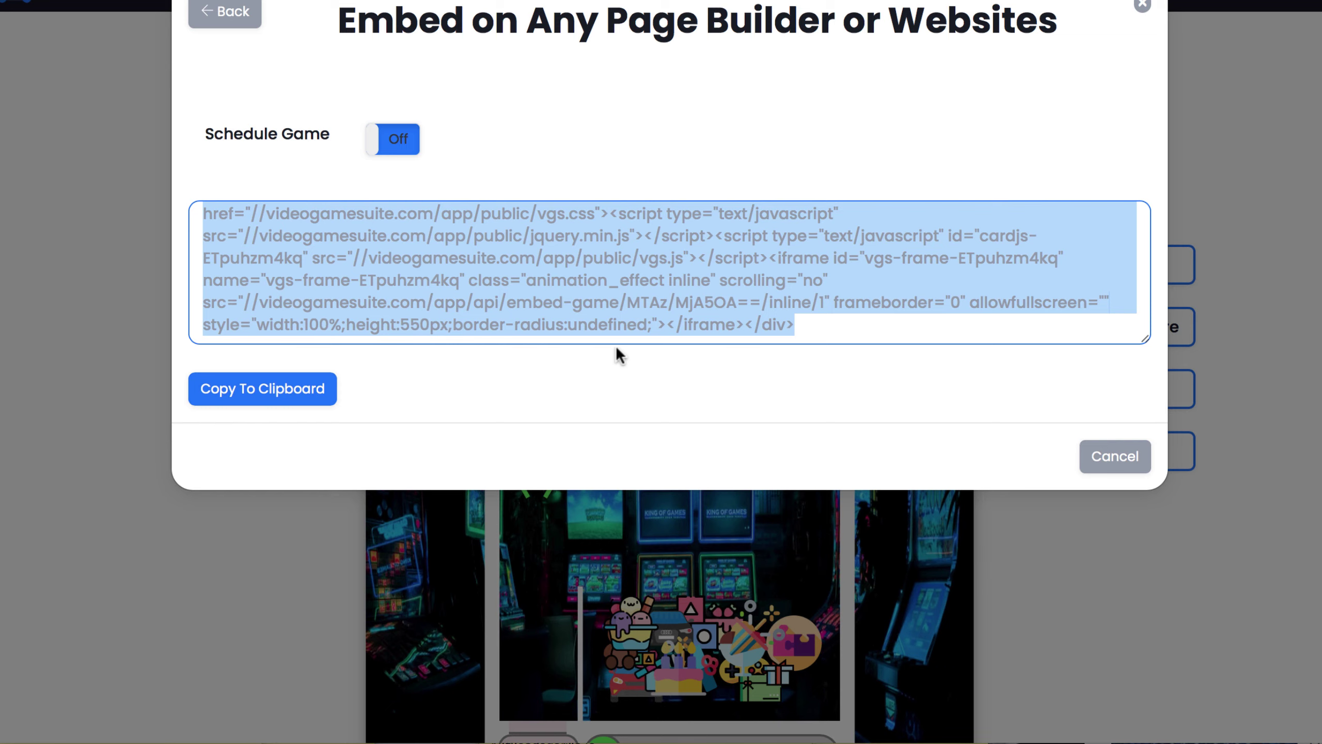
{"action": "left_click", "coordinate": [1141, 7]}
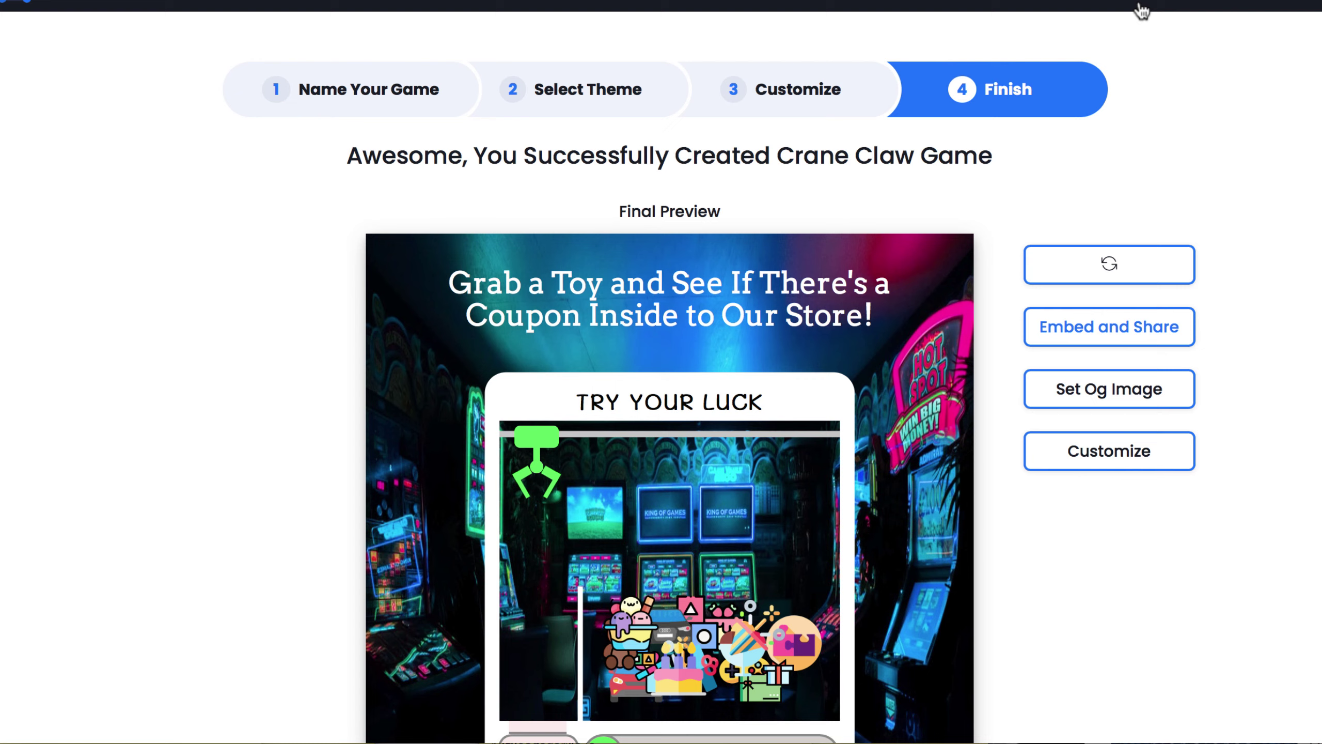